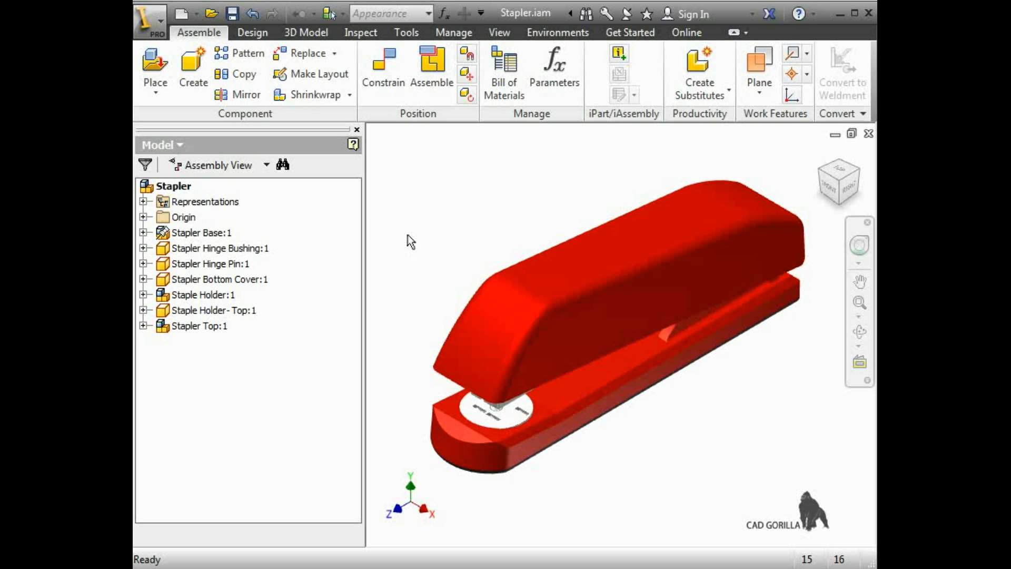
Hide every stapler component except Staple Holder:1 and Staple Holder- Top:1
click(222, 233)
shift+click(206, 325)
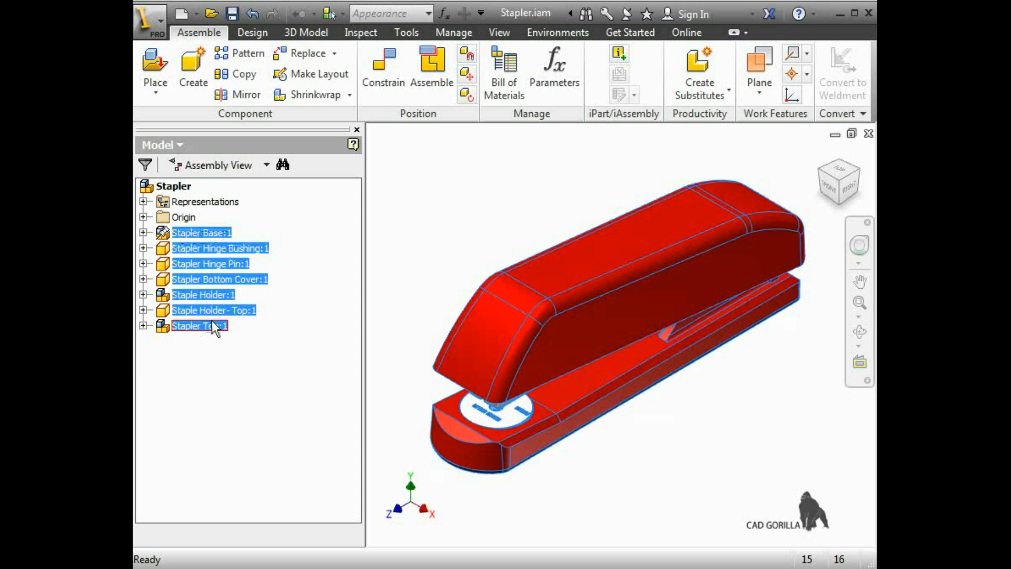
ctrl+click(219, 296)
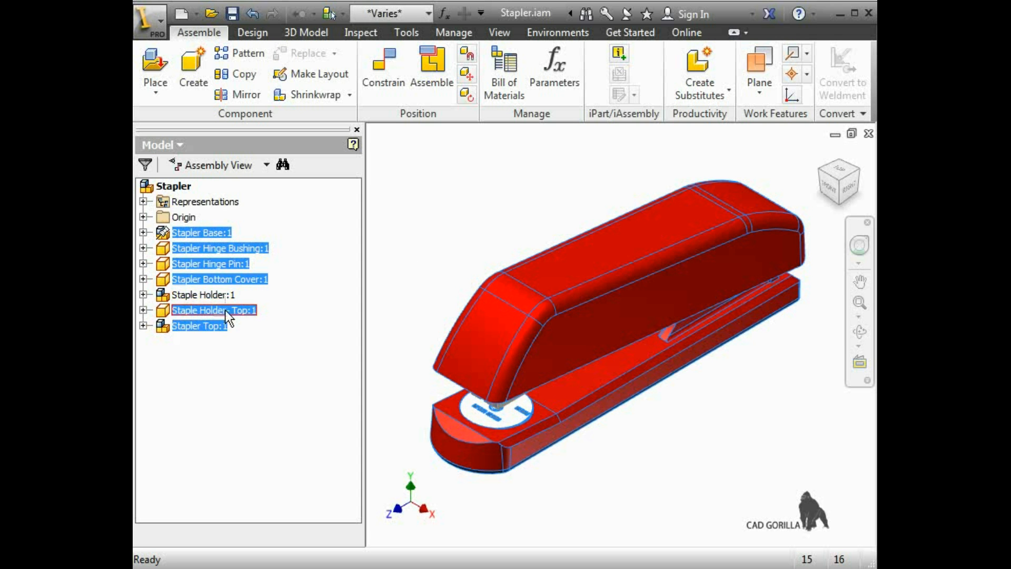
ctrl+click(226, 311)
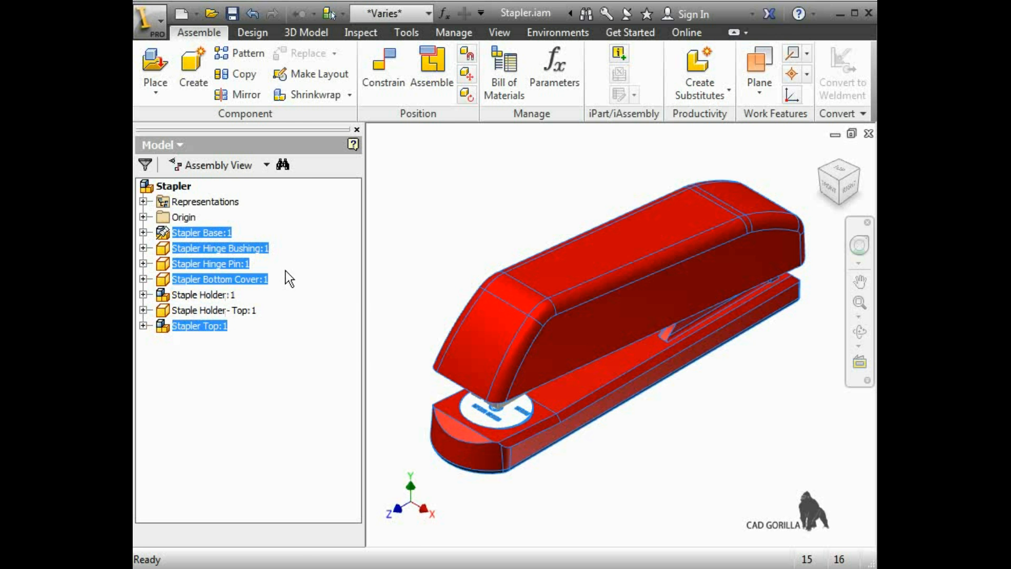
right_click(294, 255)
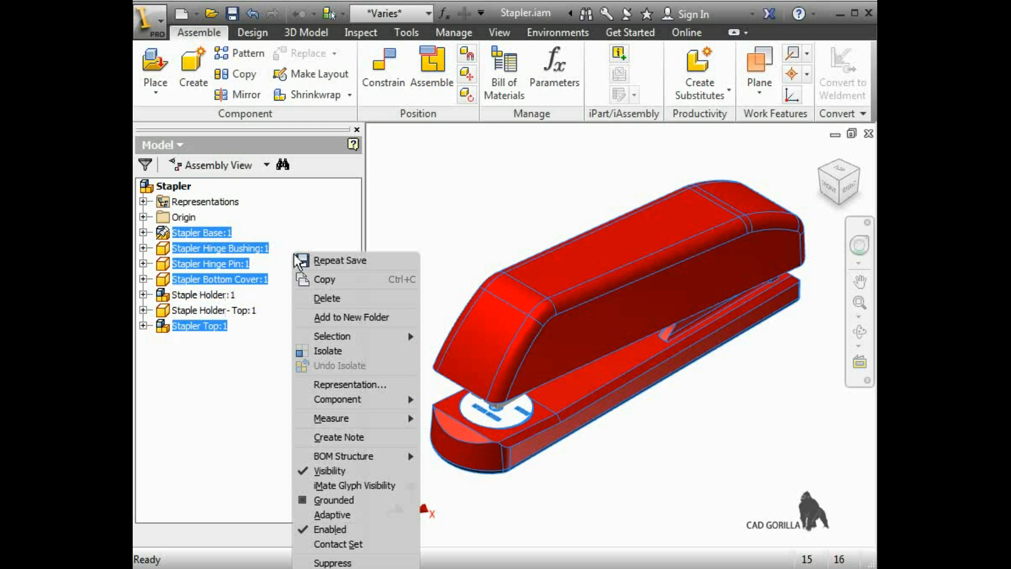
click(331, 472)
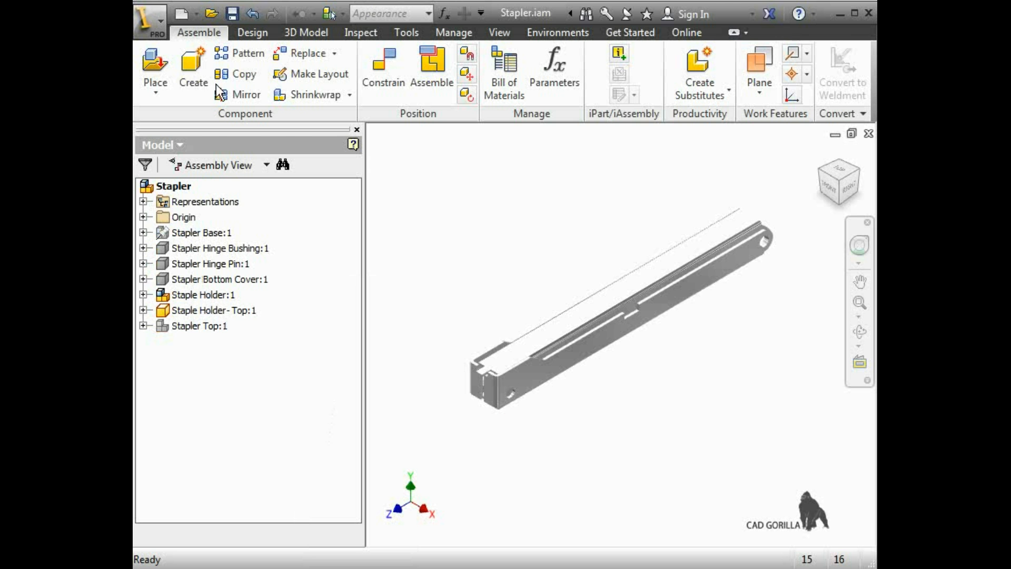
Create an in-place component named Staple Positioner from the Standard.ipt template, with its sketch plane constrained to the selected face
click(191, 58)
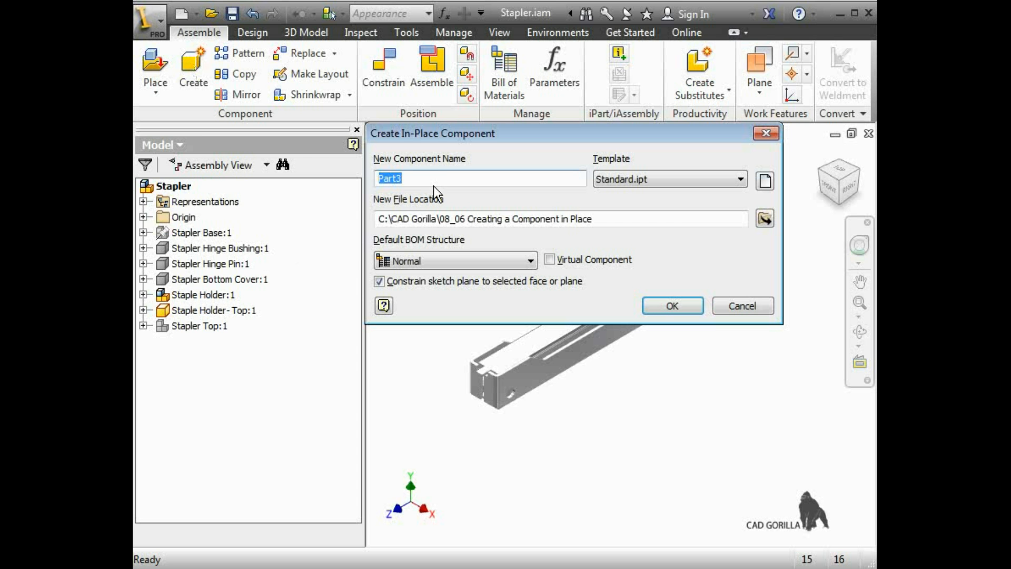
text(Staple Positioner)
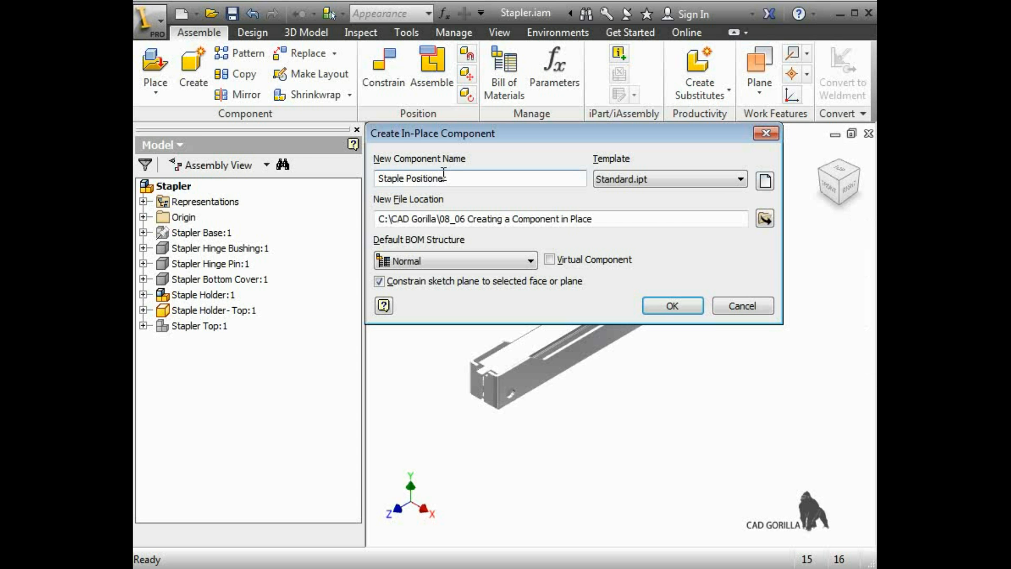
click(742, 179)
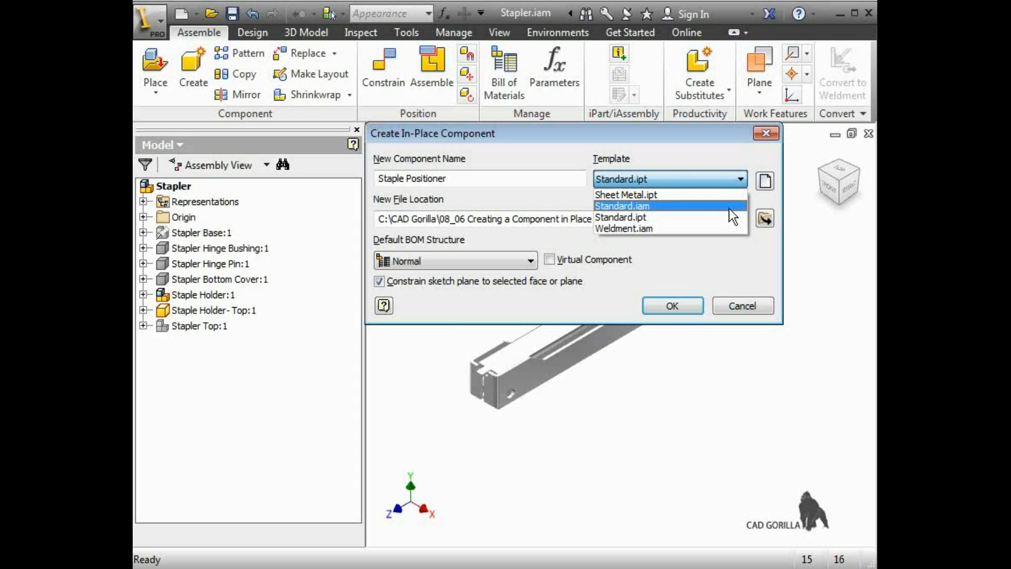
click(706, 175)
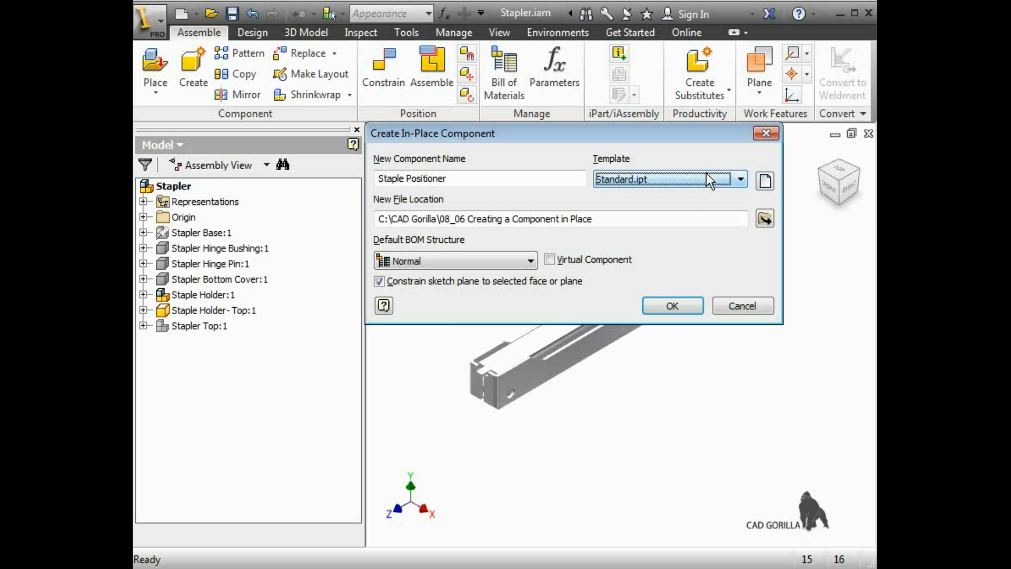
click(687, 218)
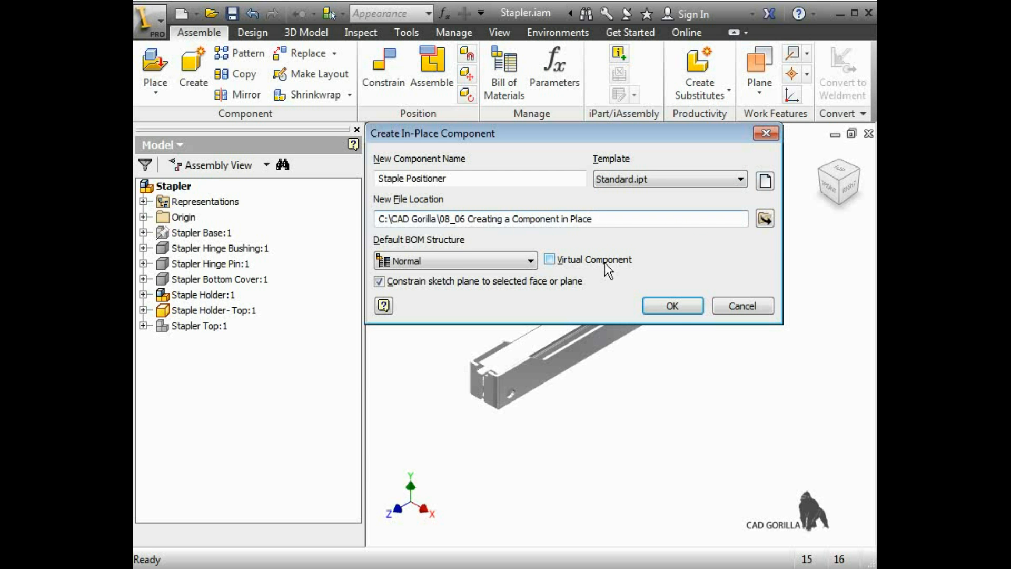
click(673, 307)
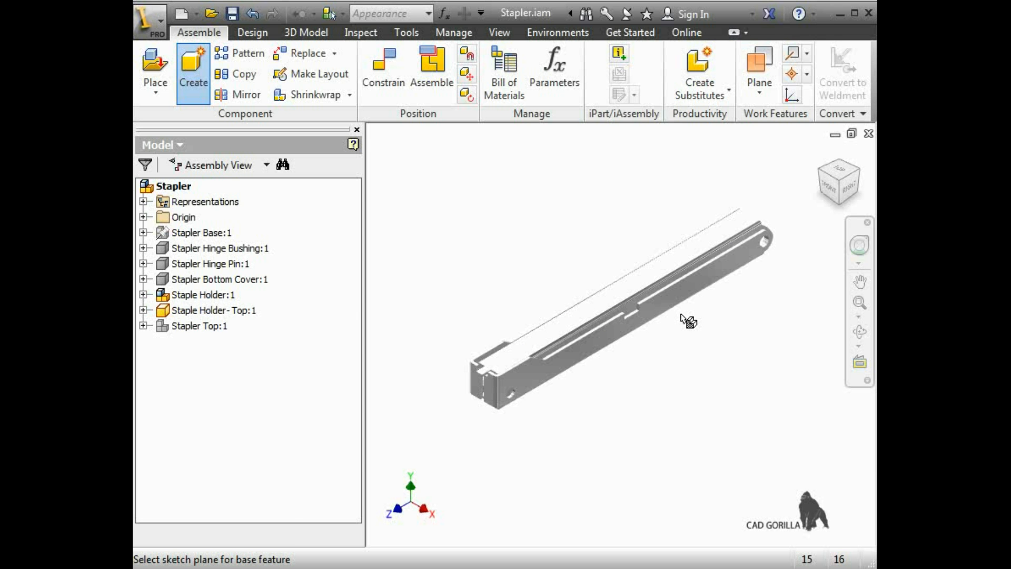
Place the new component's base sketch on the back side of the Staple Holder's front flange, using the back view
click(849, 191)
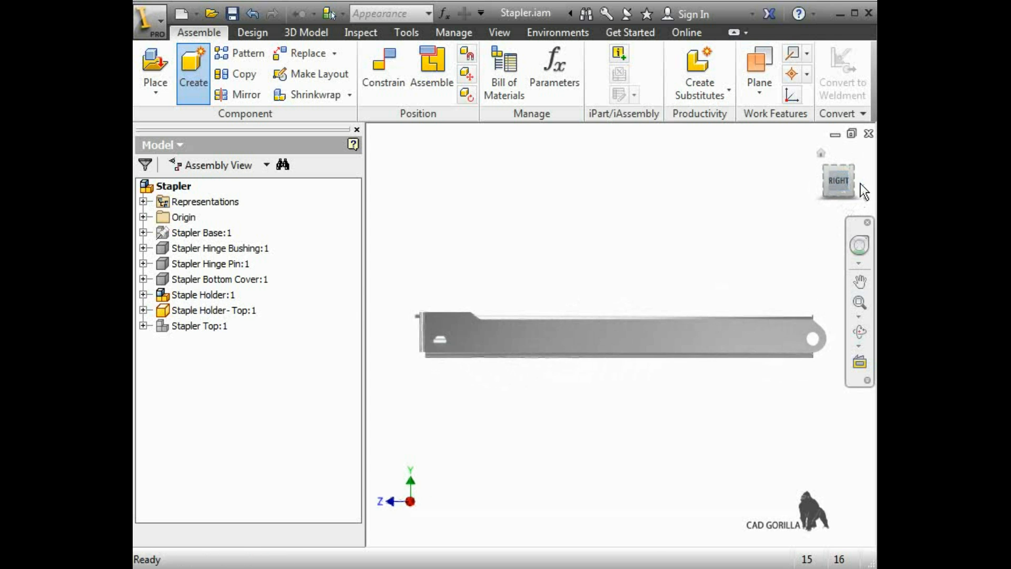
click(861, 183)
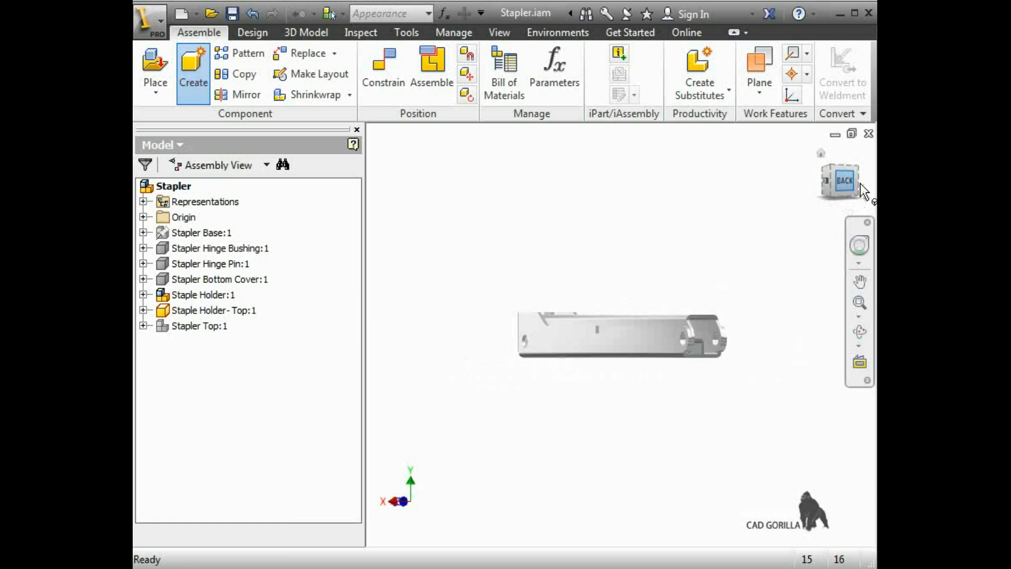
click(864, 307)
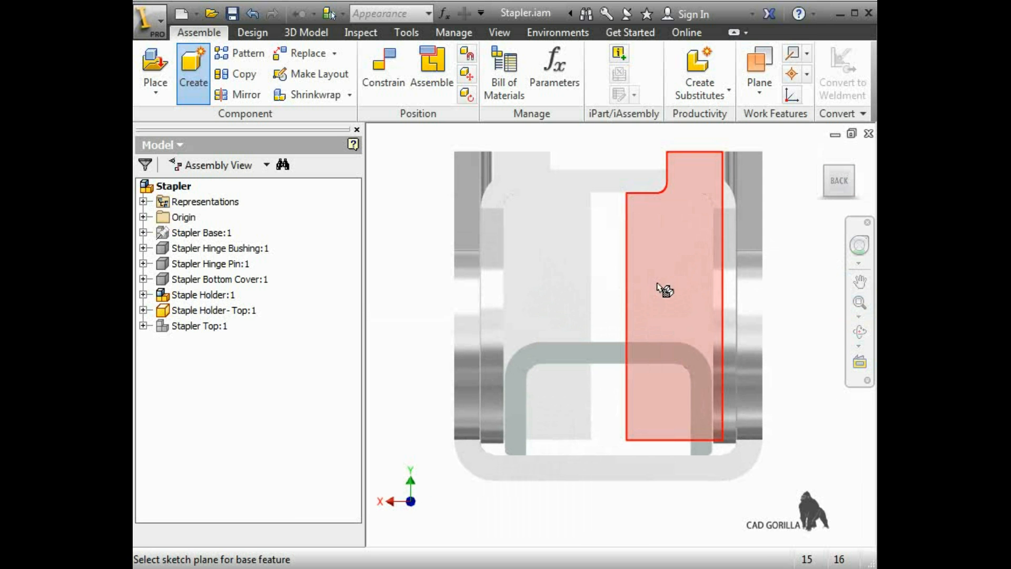
click(660, 285)
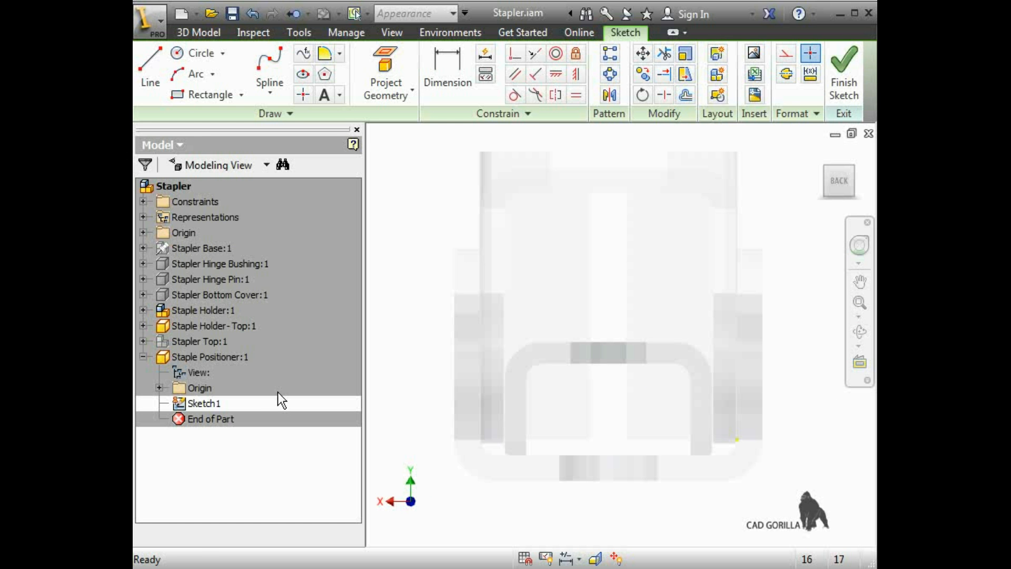
Return from the part sketch to the top-level assembly and restore the home view
click(310, 18)
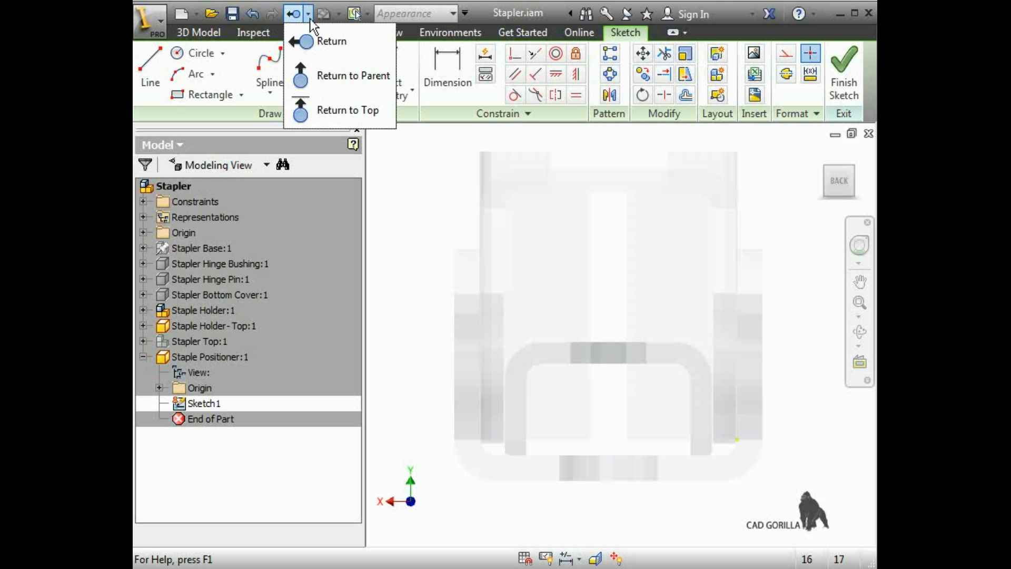
click(324, 103)
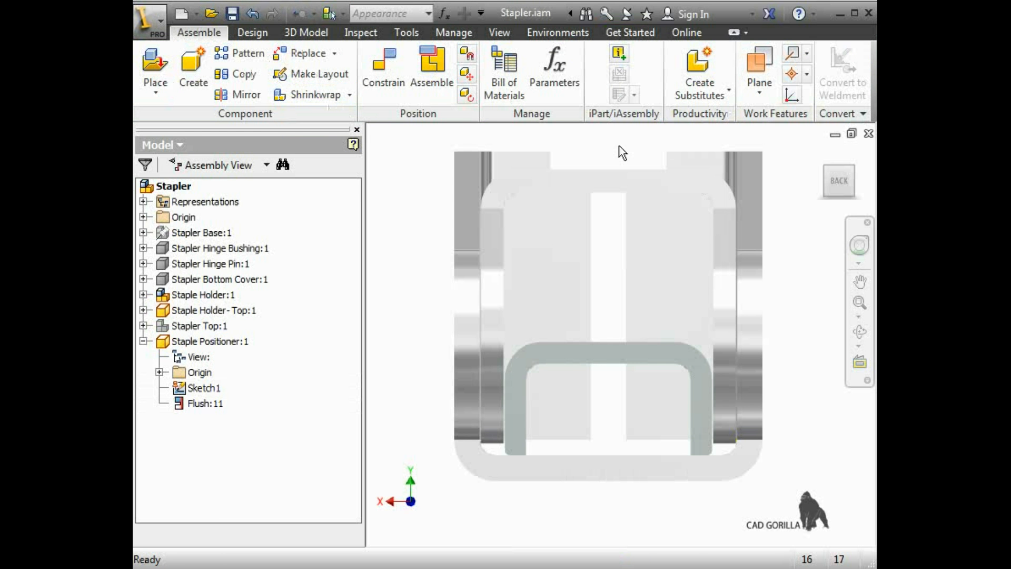
click(820, 153)
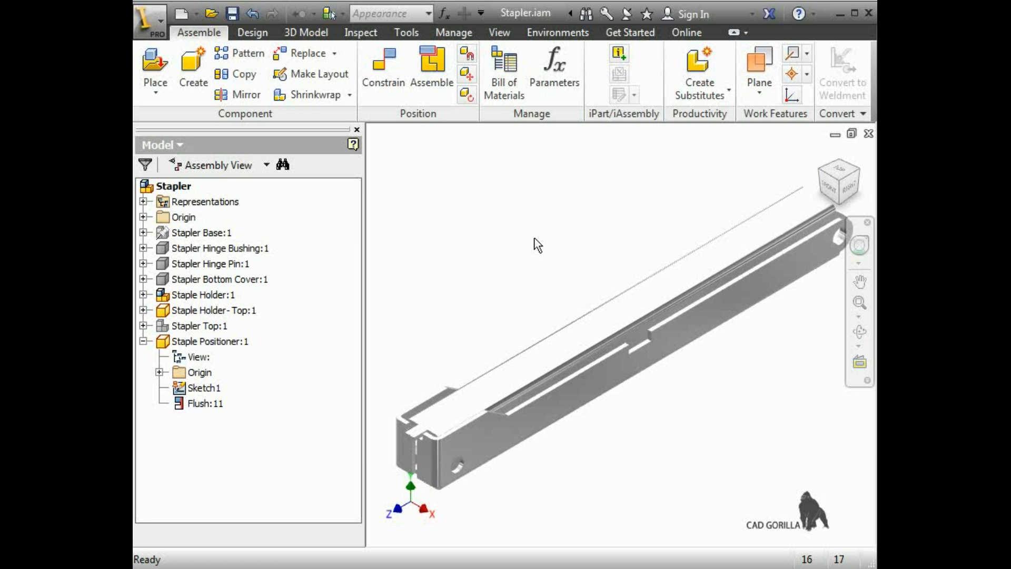
Make the YZ, XZ and XY origin planes of the Staple Positioner visible
click(160, 372)
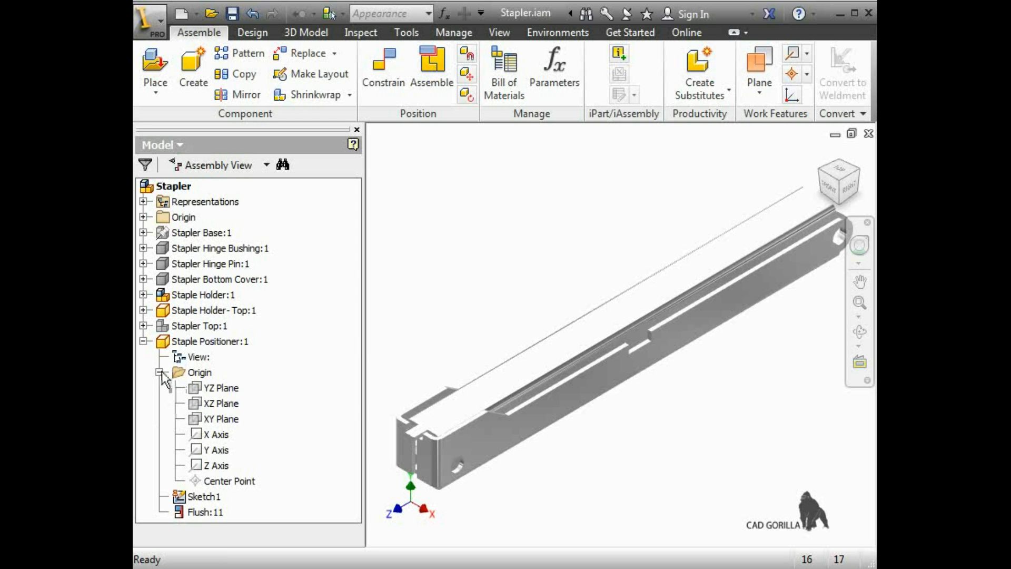
click(202, 386)
ctrl+click(203, 404)
ctrl+click(207, 419)
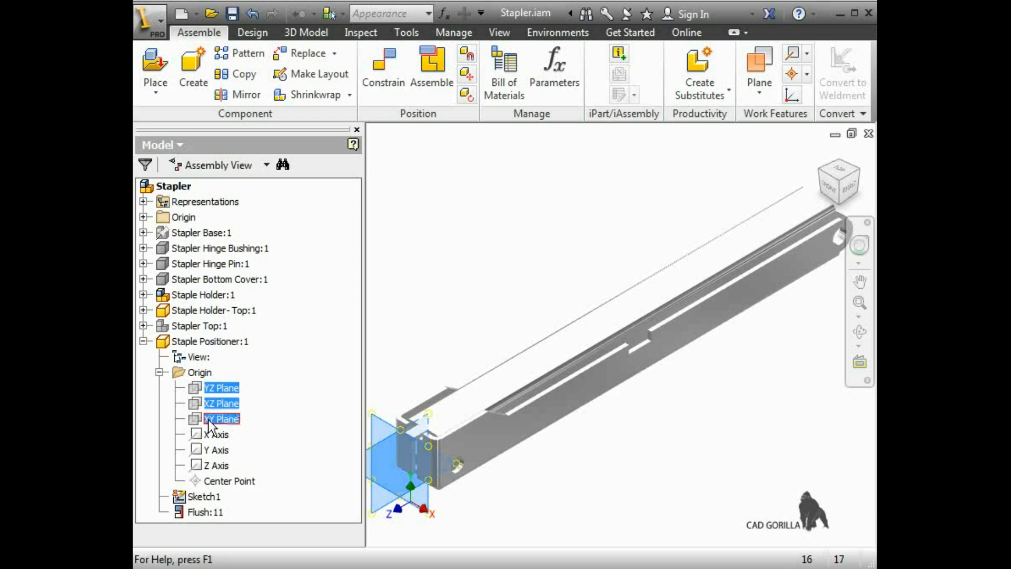
right_click(225, 390)
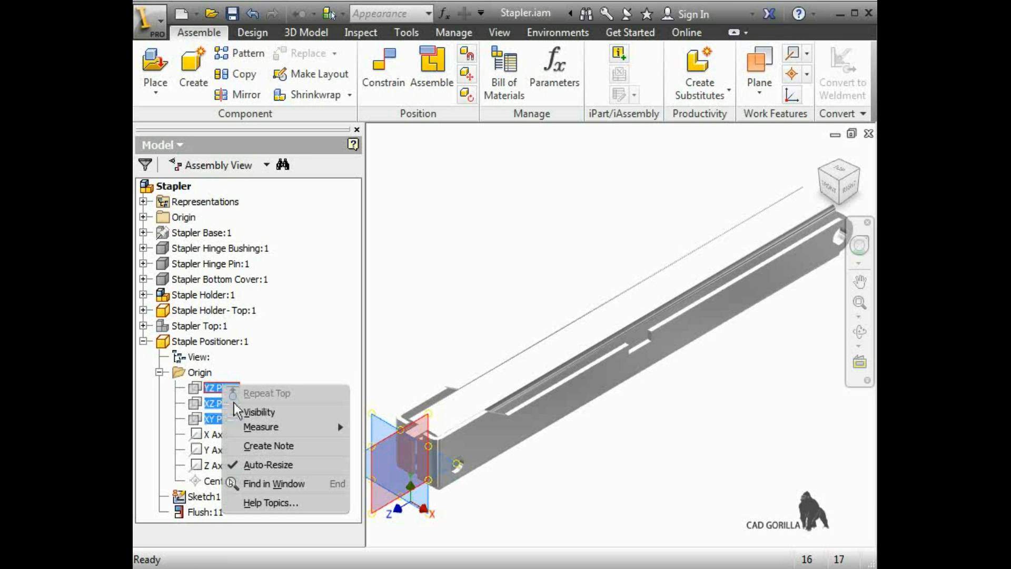
click(239, 409)
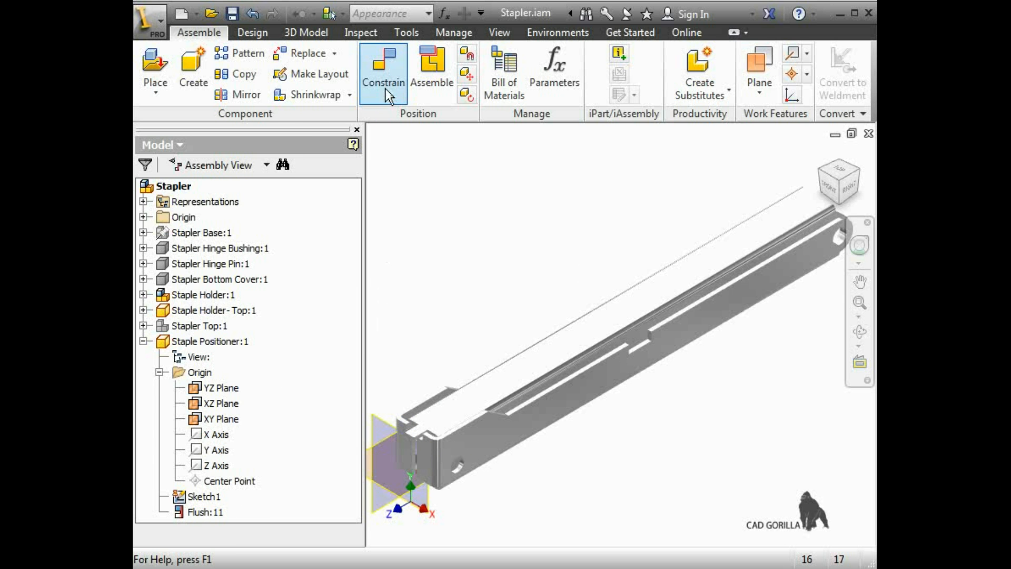
Hide the Staple Holder- Top part to expose the inside of the staple holder
click(598, 336)
right_click(597, 335)
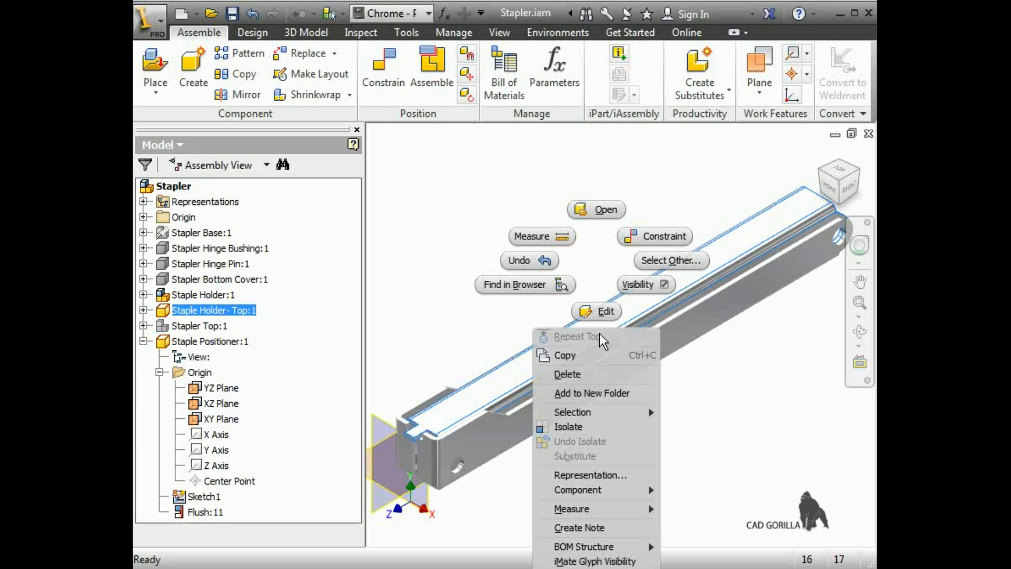
click(639, 285)
Mate the Staple Positioner's XZ plane to the top face of the long guide strip inside the holder, with 0.000 in offset
click(383, 66)
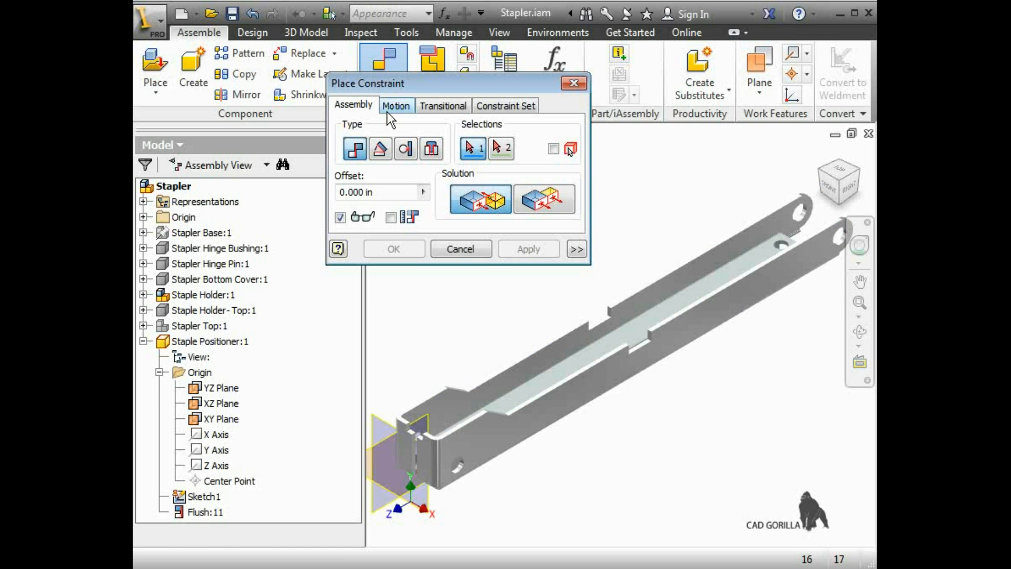
click(228, 403)
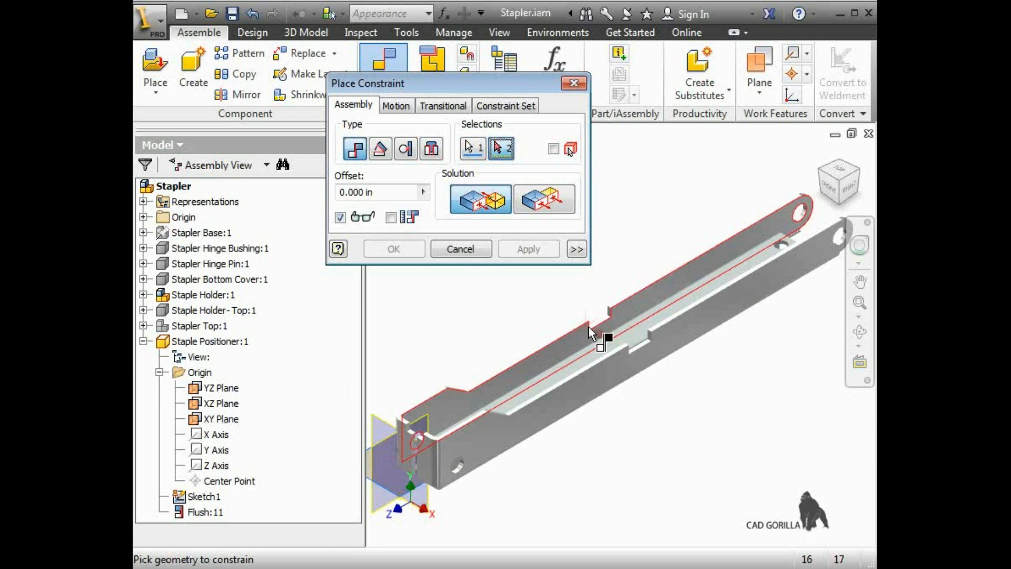
click(617, 332)
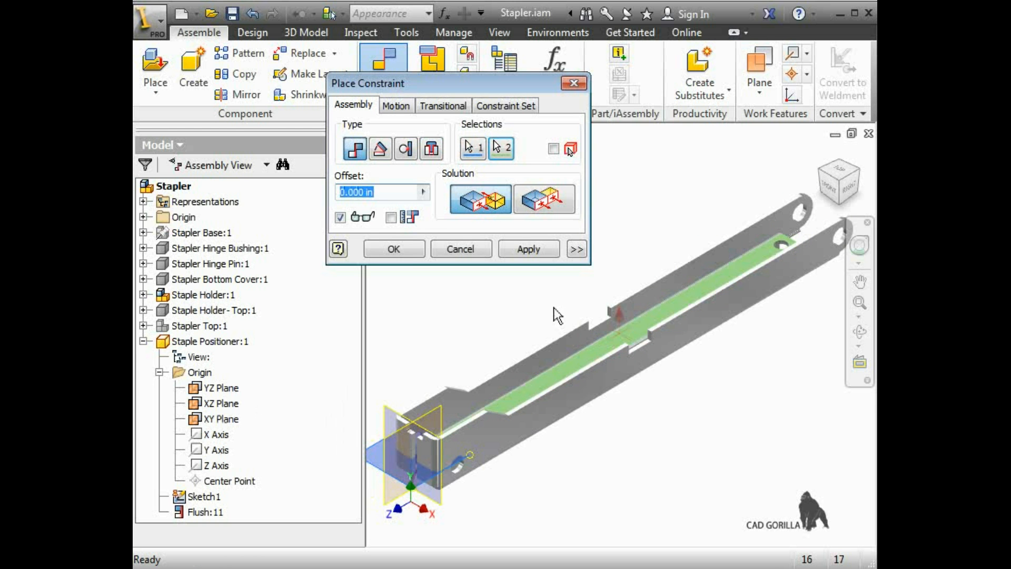
click(535, 248)
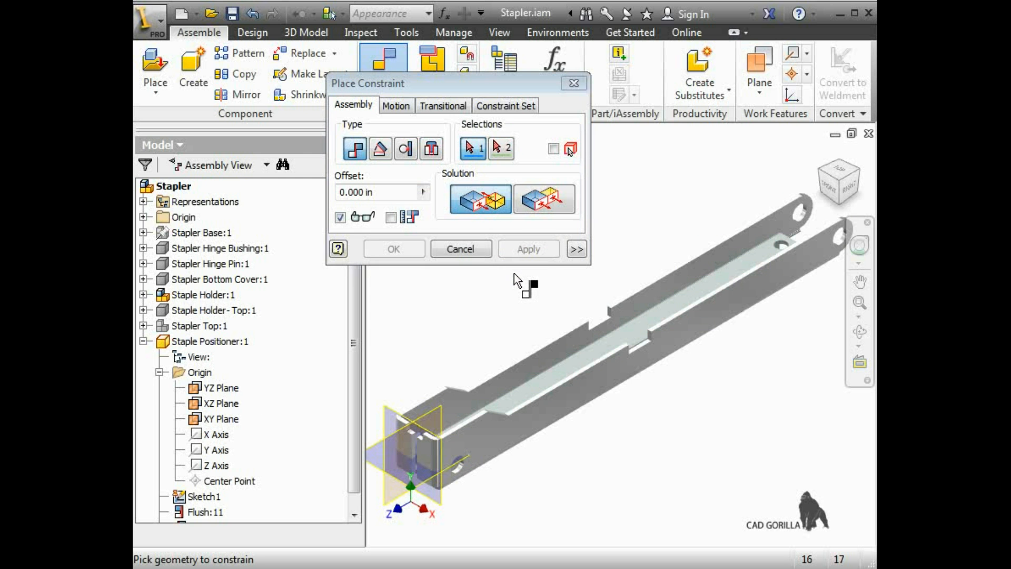
Constrain the Staple Positioner's YZ plane flush with the Staple Holder's YZ plane at 0.000 in offset
click(206, 394)
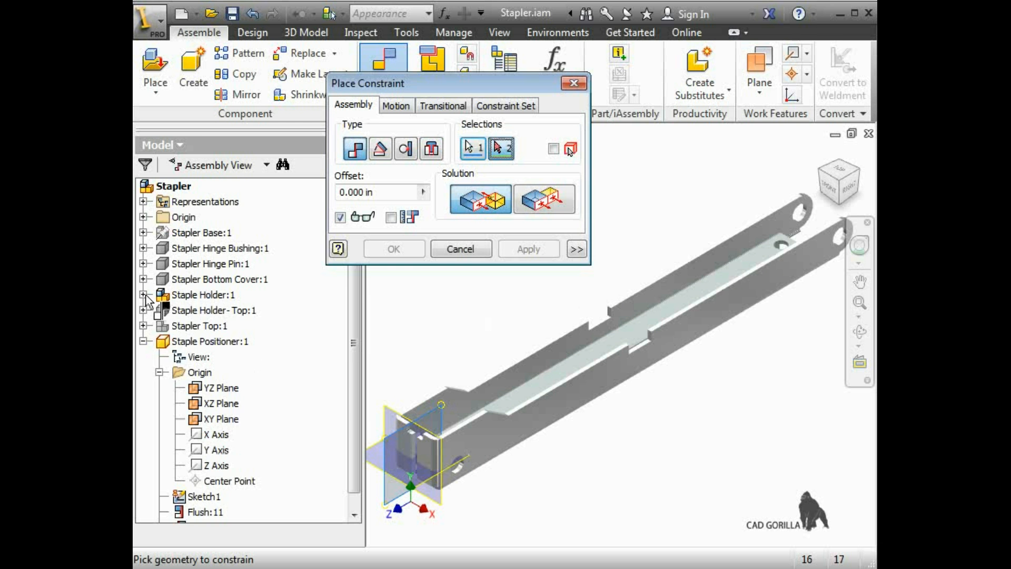
click(144, 295)
click(159, 326)
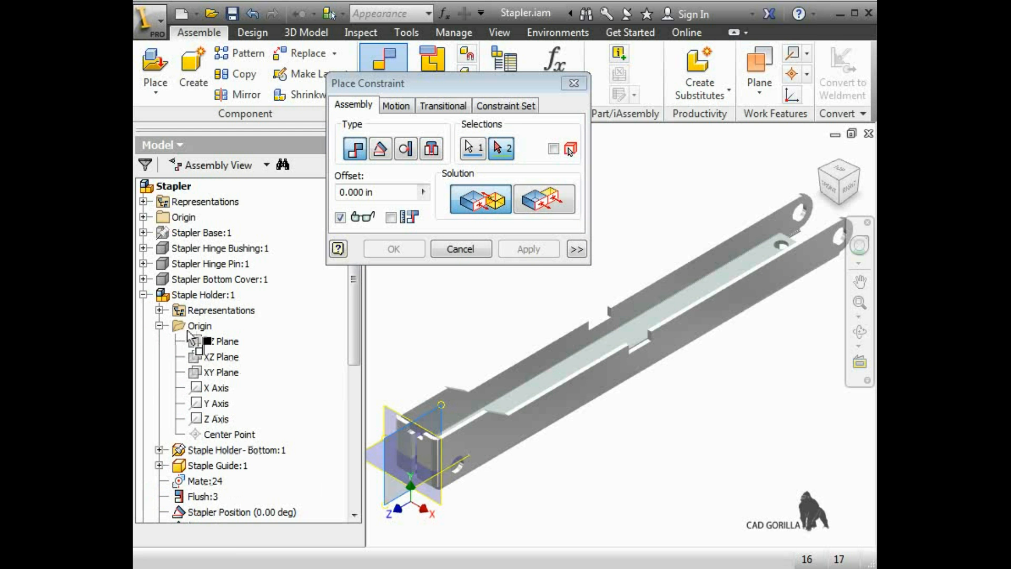
click(206, 343)
click(544, 199)
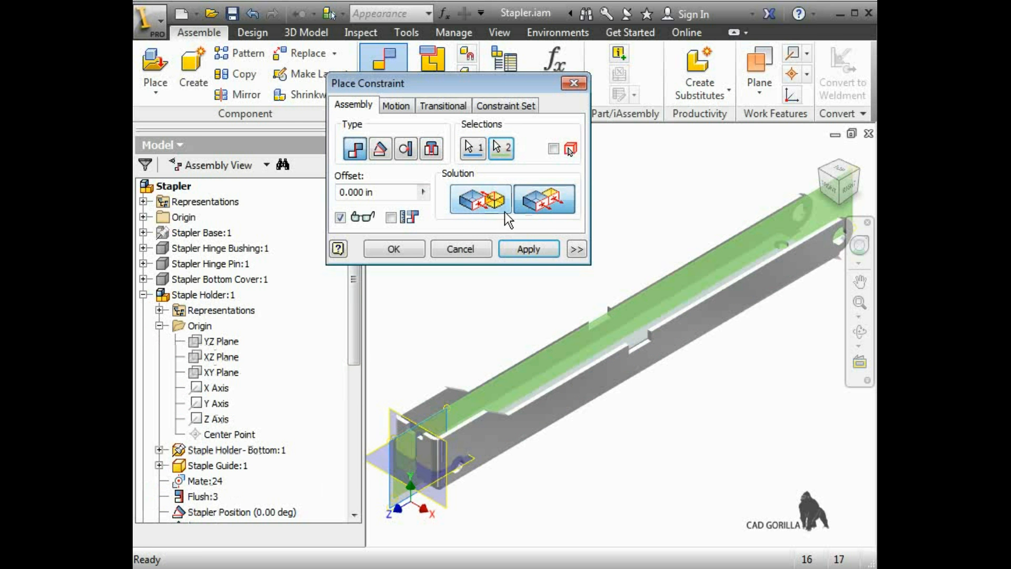
click(404, 249)
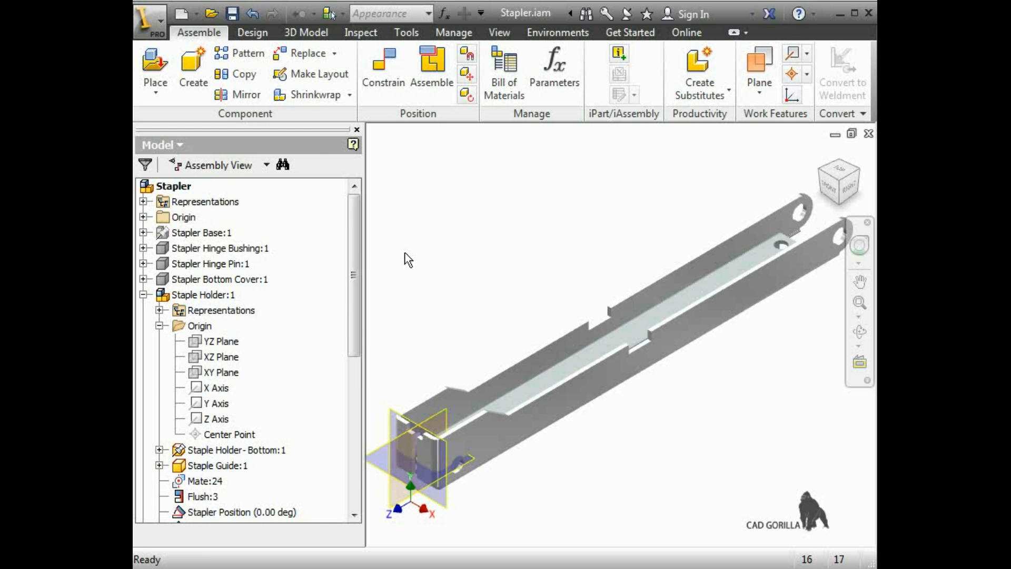
Collapse the Staple Holder's browser entry and hide the Staple Positioner's three origin planes
click(143, 294)
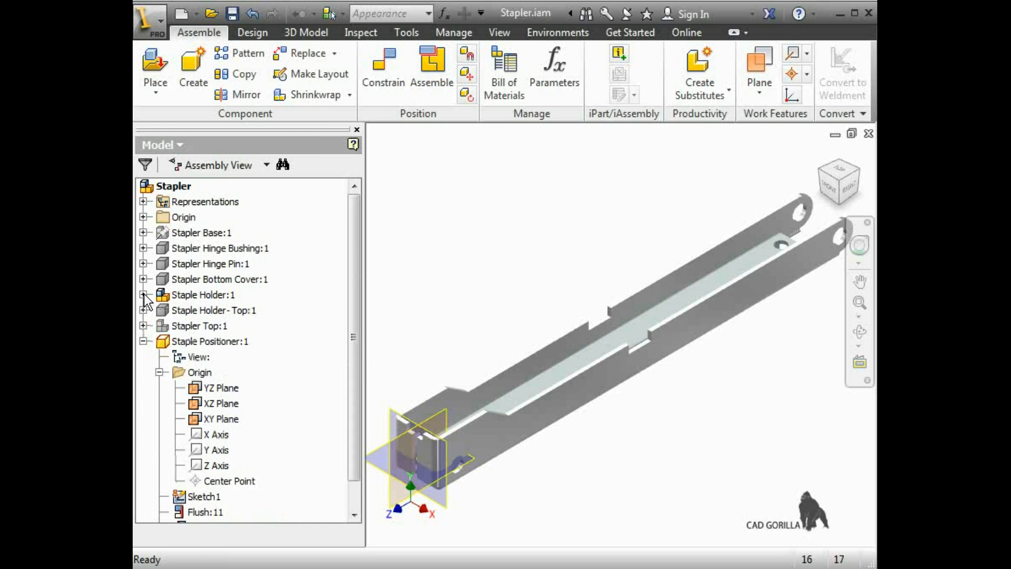
click(210, 387)
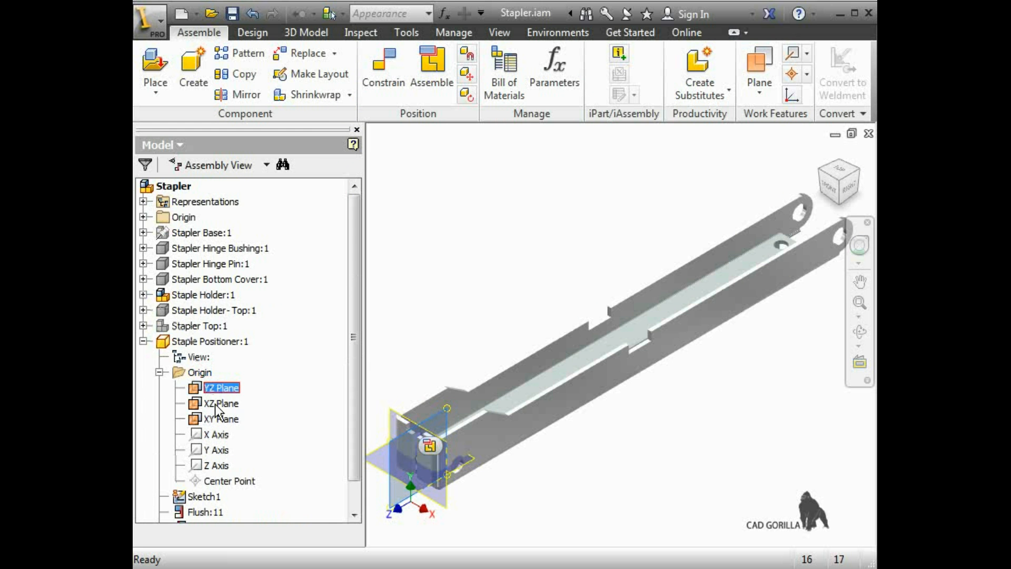
shift+click(216, 420)
right_click(220, 388)
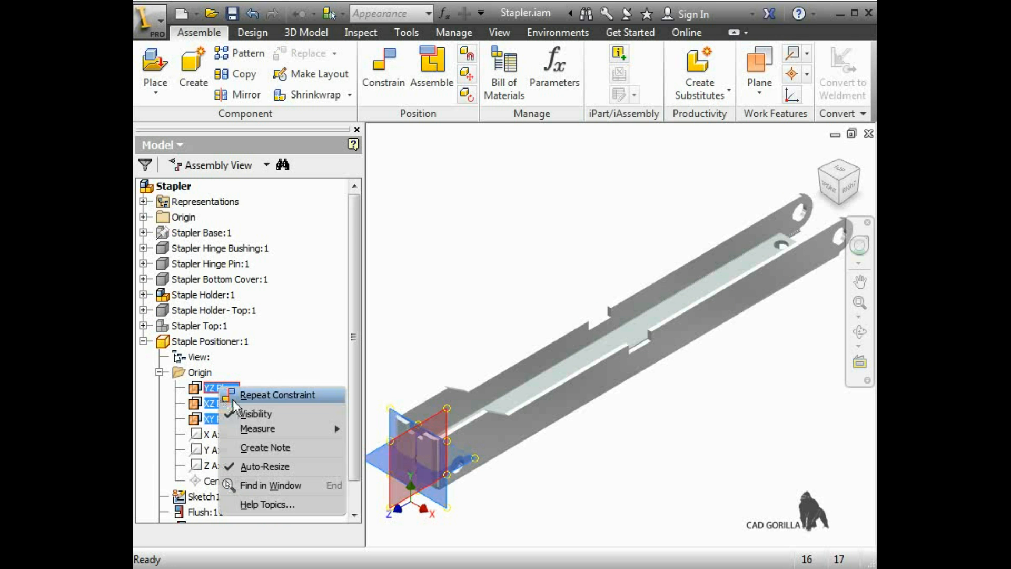
click(242, 412)
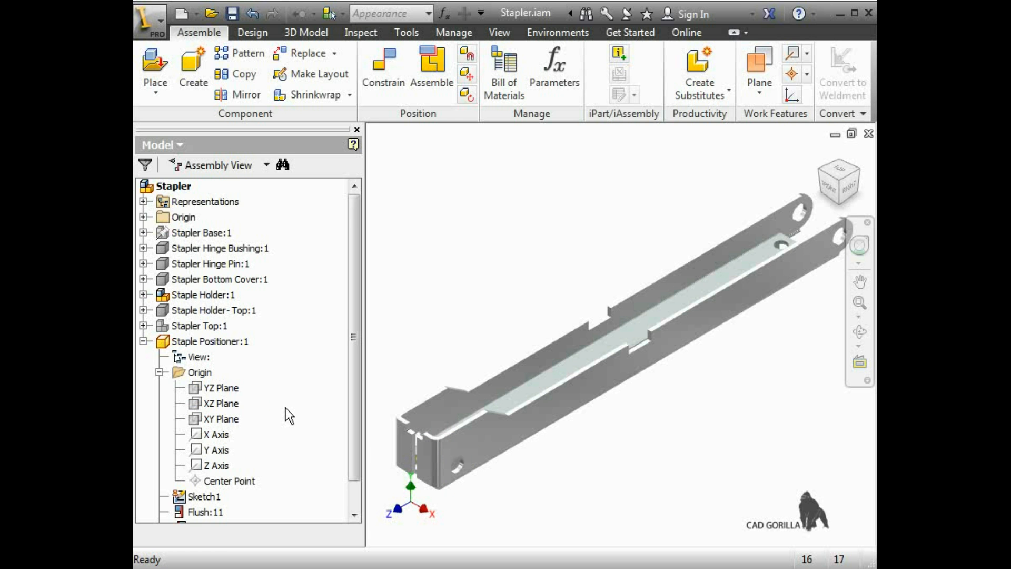
Show the Staple Holder- Top part again and set a half section view offset -0.125 in from the front face inside the holder
right_click(248, 314)
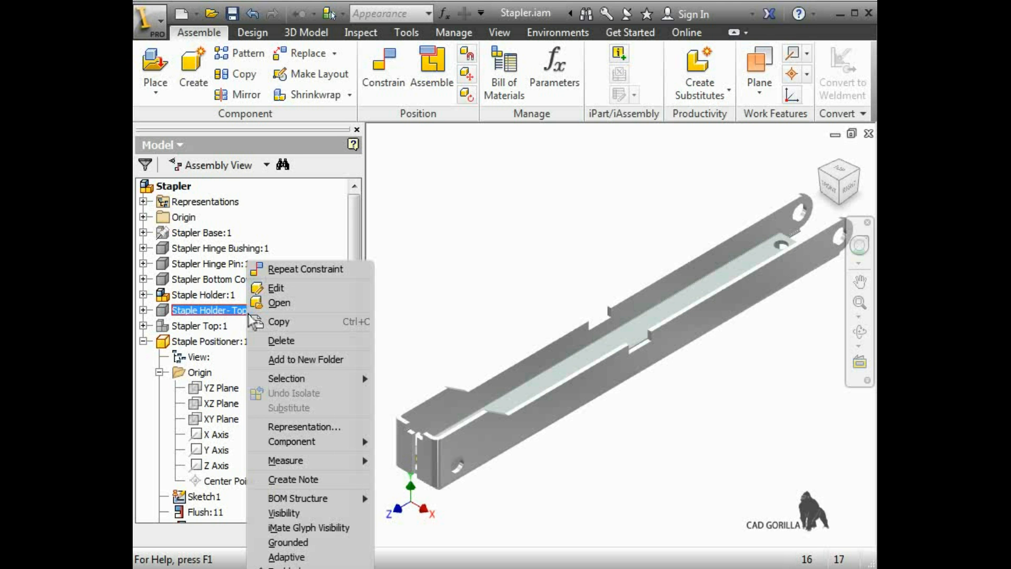
click(300, 513)
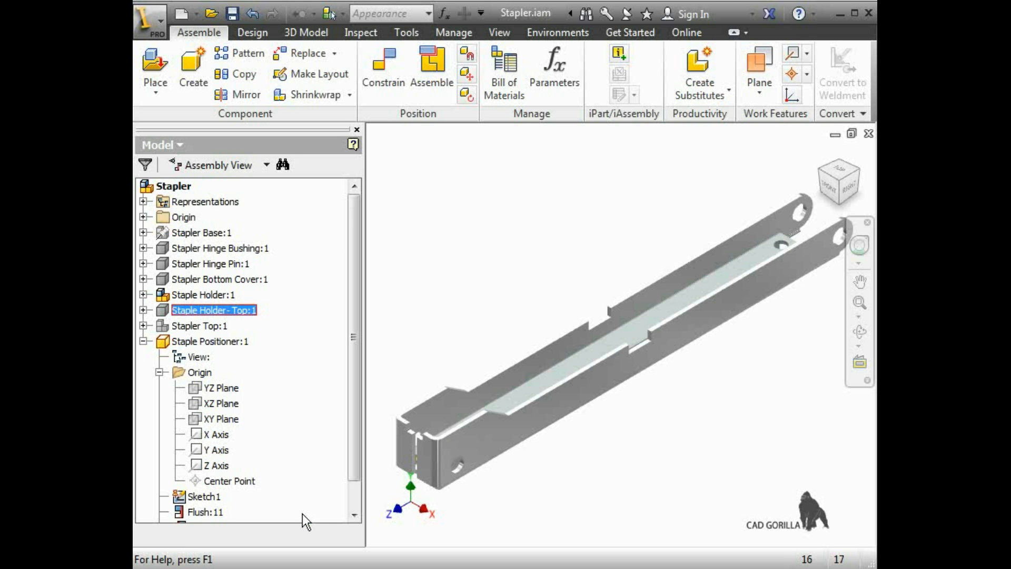
click(501, 37)
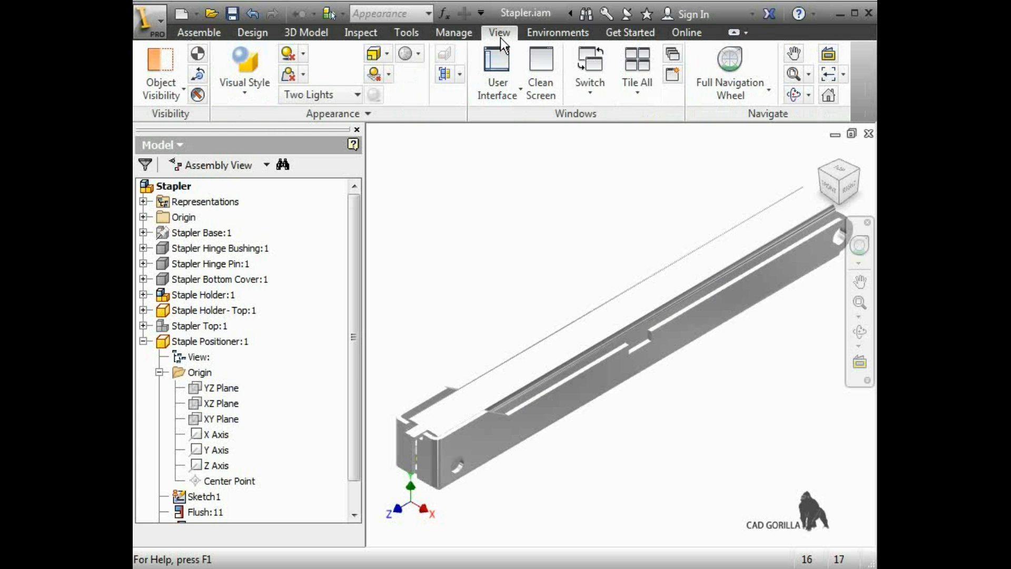
click(446, 76)
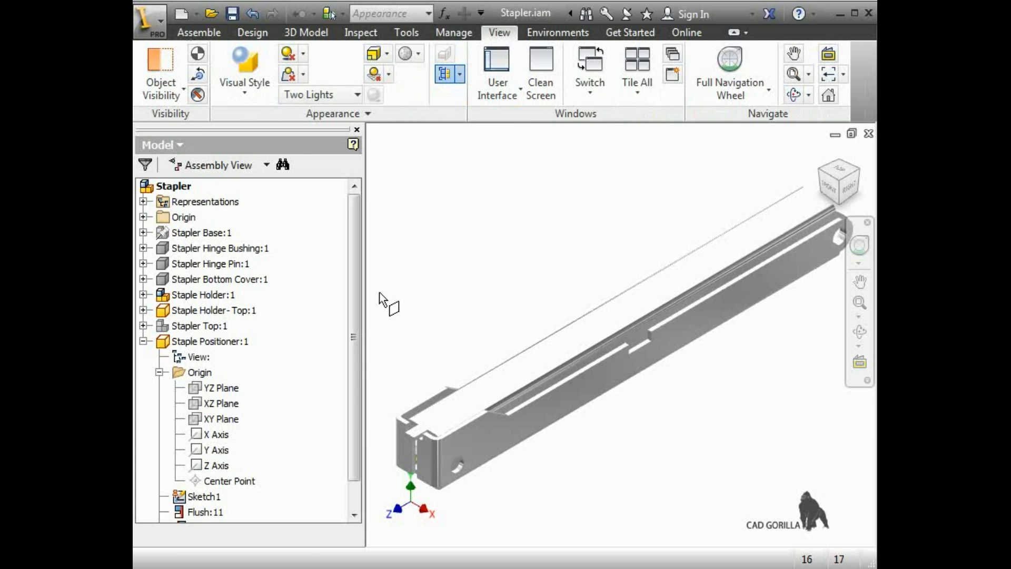
click(428, 449)
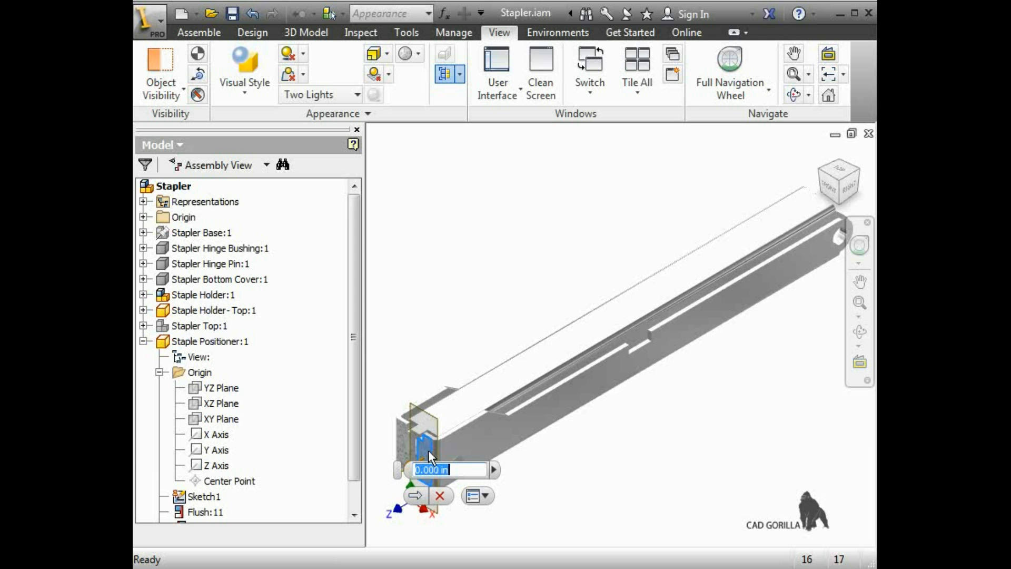
drag(428, 450, 443, 447)
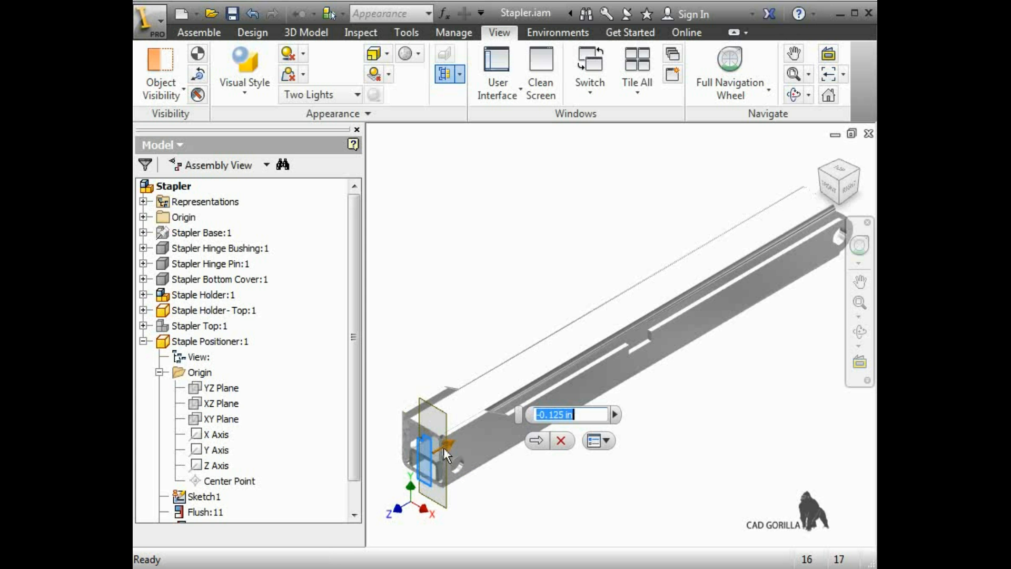
click(536, 440)
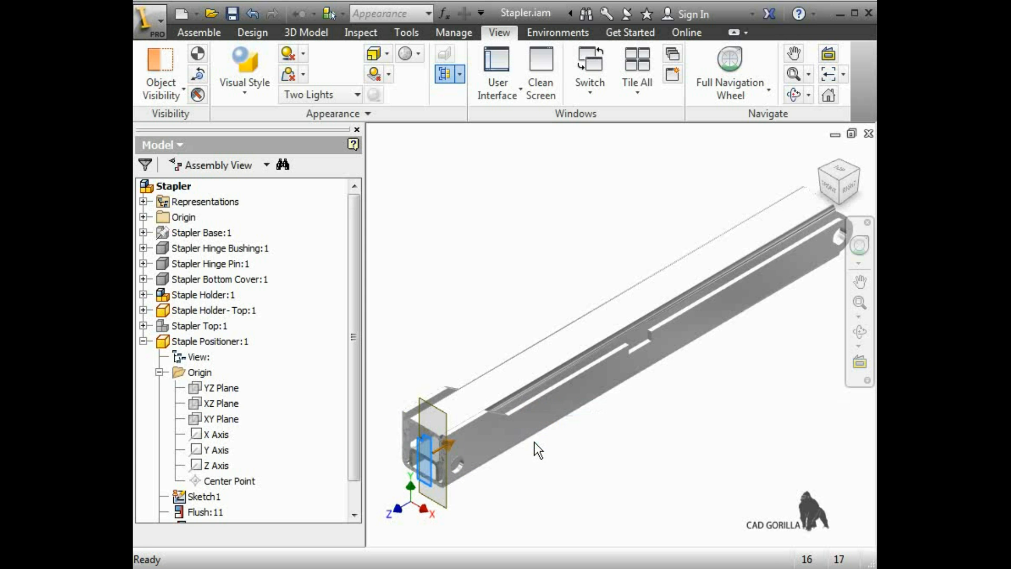
Flip the section so only the front end of the staple holder remains, and accept the section view
right_click(617, 411)
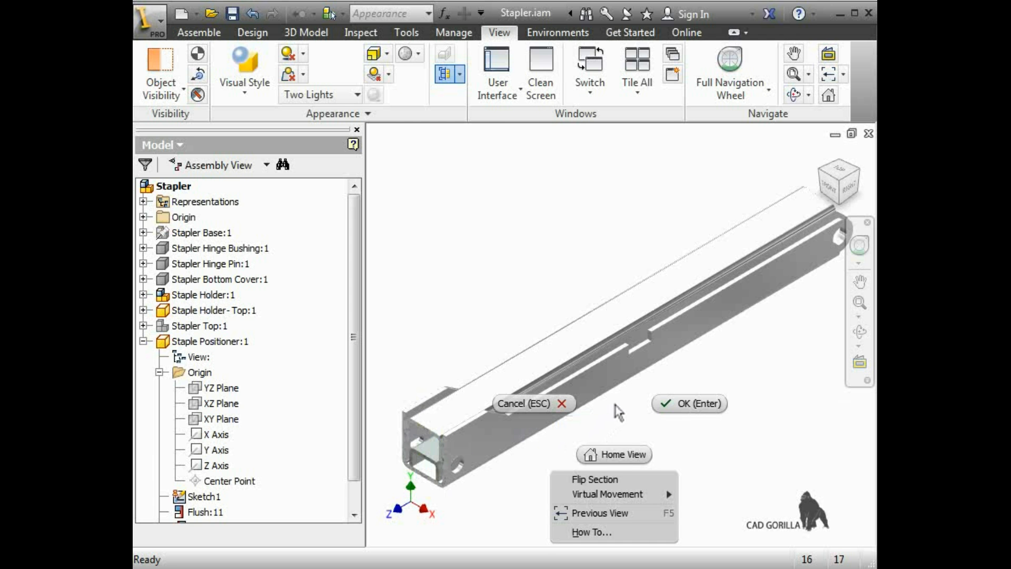
click(622, 479)
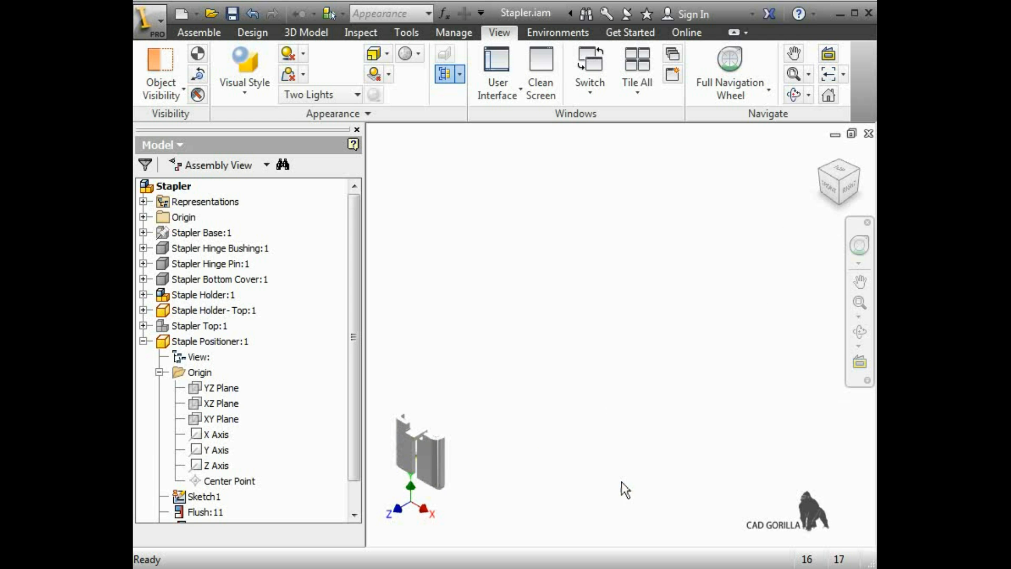
right_click(618, 342)
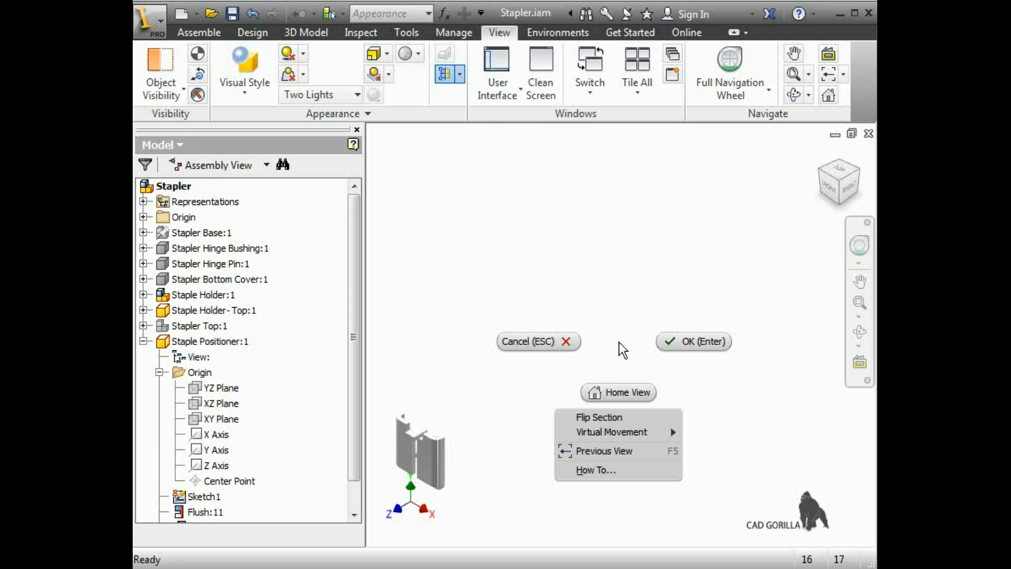
click(679, 343)
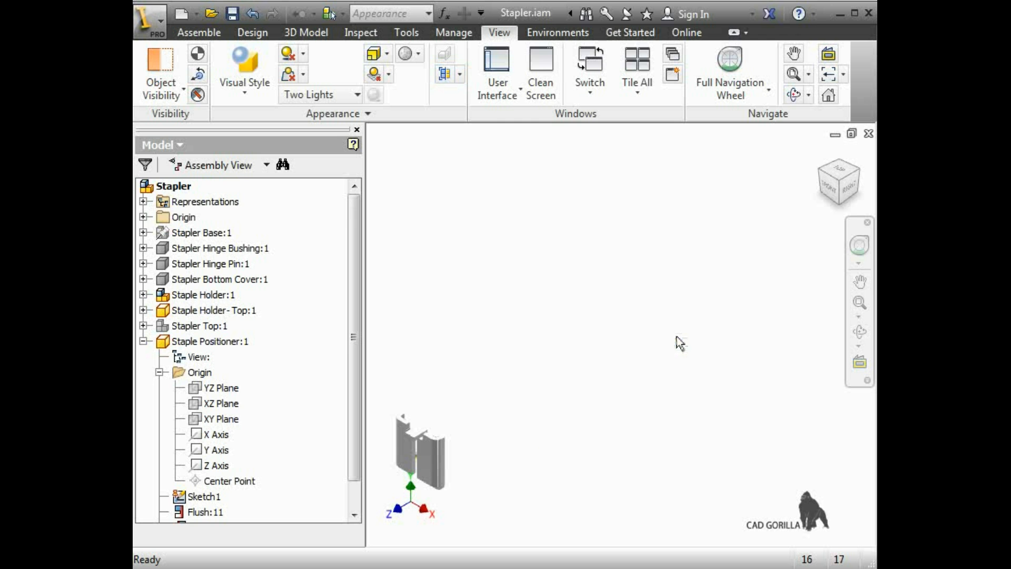
Open the Staple Positioner's Sketch1 for editing and project the part's X and Y axes into it
click(850, 188)
click(859, 182)
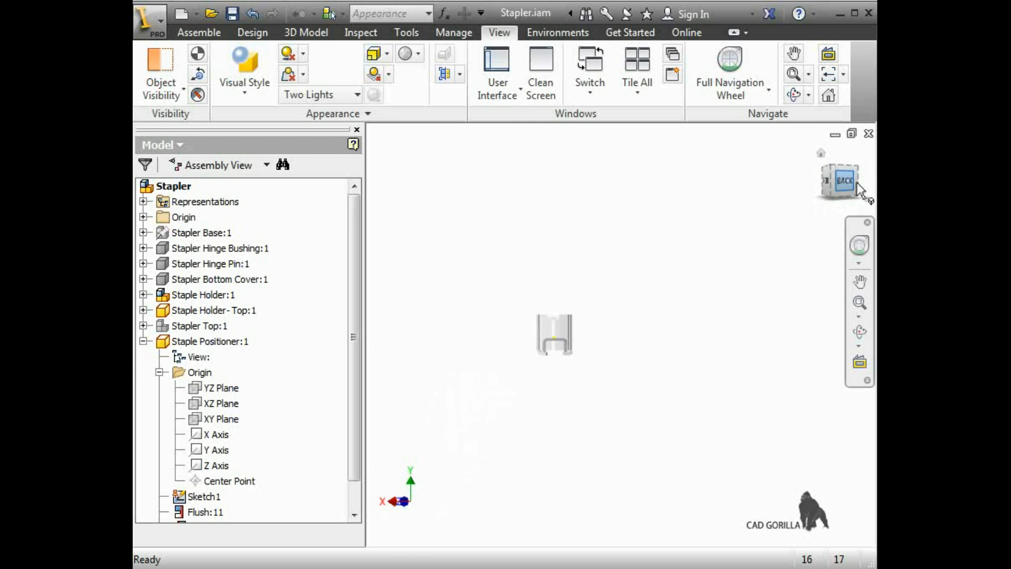
click(856, 305)
drag(581, 306, 654, 373)
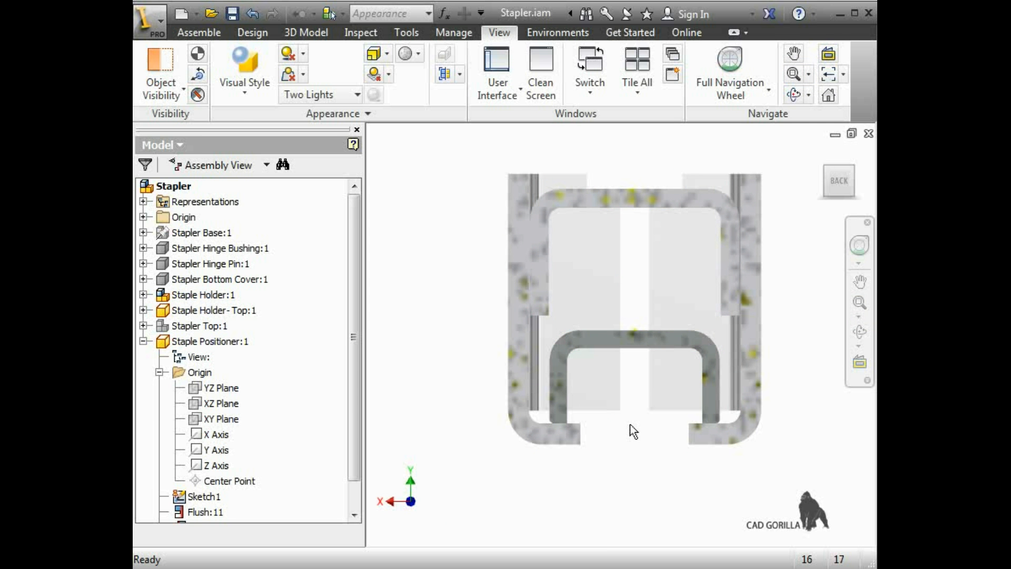
double_click(190, 497)
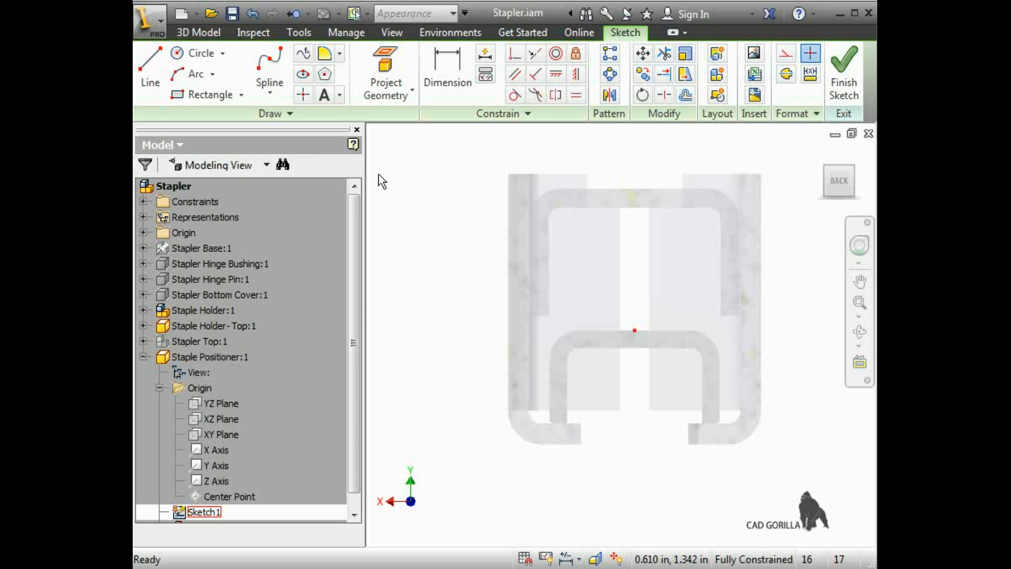
click(383, 85)
click(220, 453)
click(216, 465)
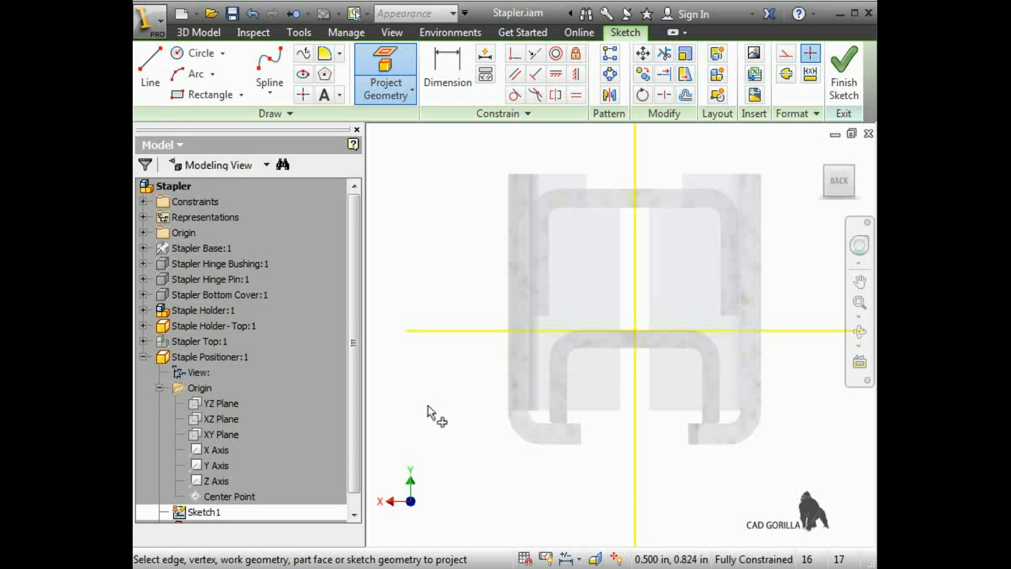
Draw an outer rectangle about 0.245 in tall around the guide strip profile and a nested rectangle from its bottom edge to the projected X axis
click(207, 97)
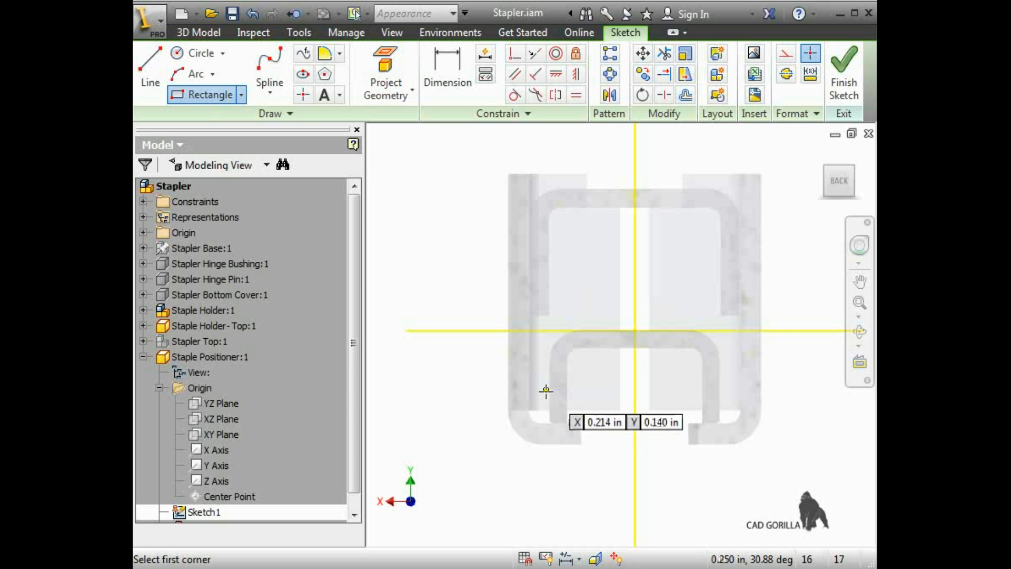
click(543, 420)
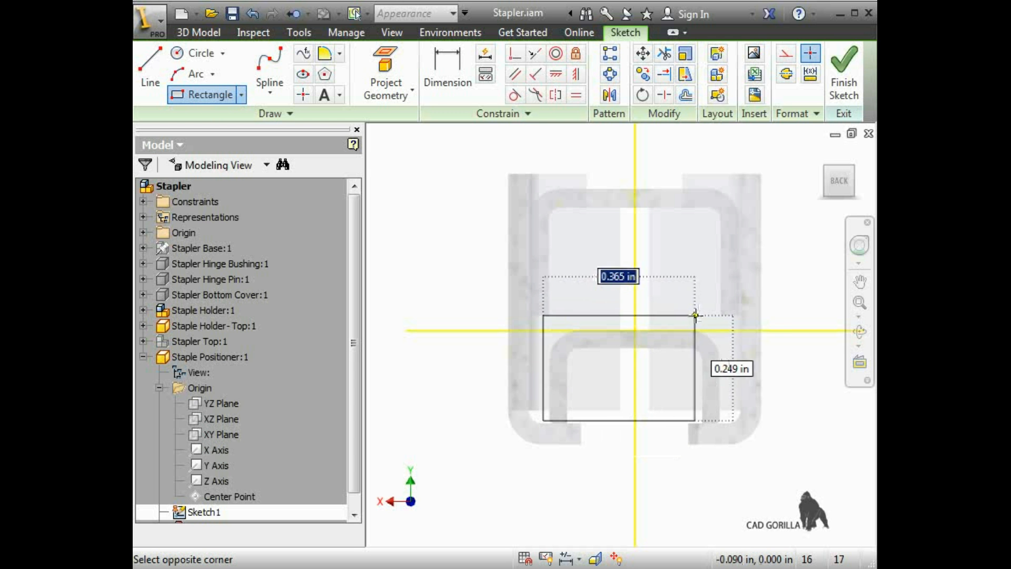
click(727, 317)
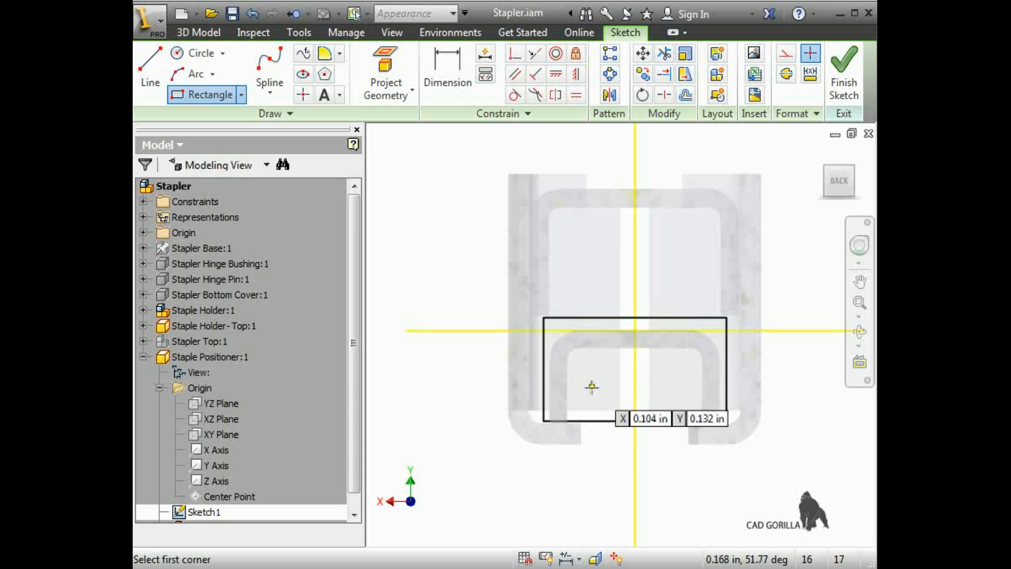
click(567, 420)
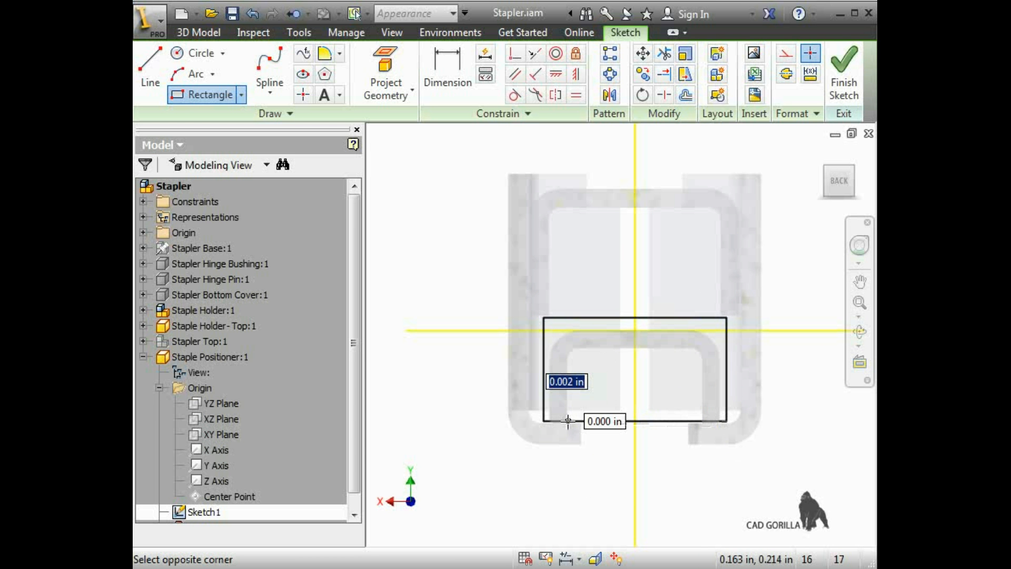
click(707, 331)
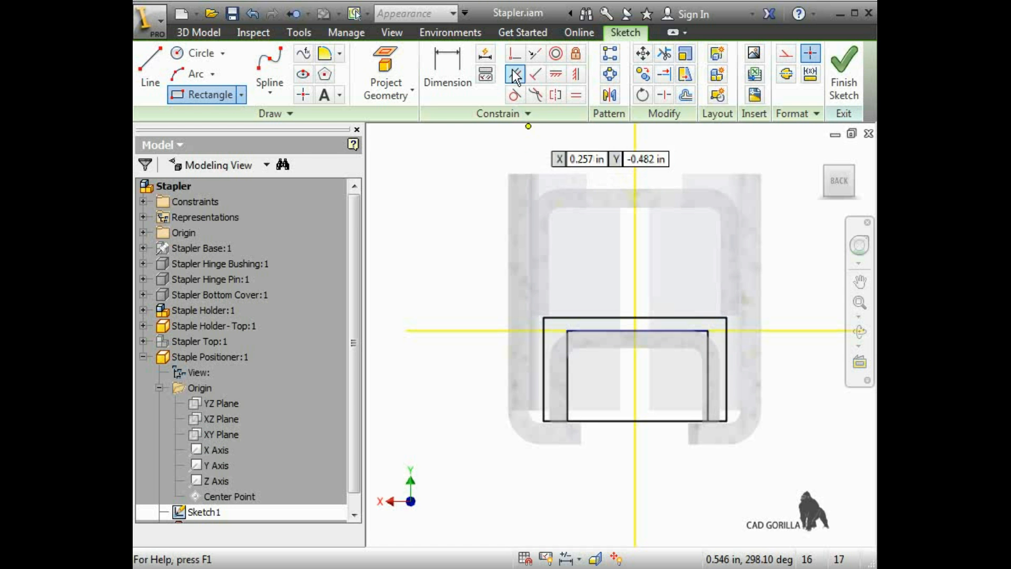
Center both rectangles by making the midpoints of their top edges coincident with the projected Y axis
click(514, 53)
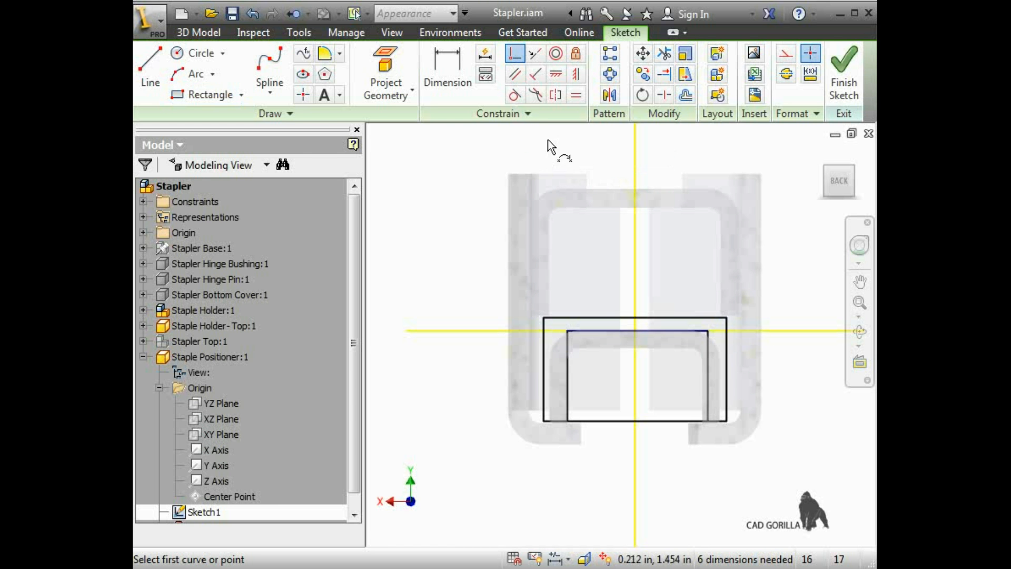
click(637, 320)
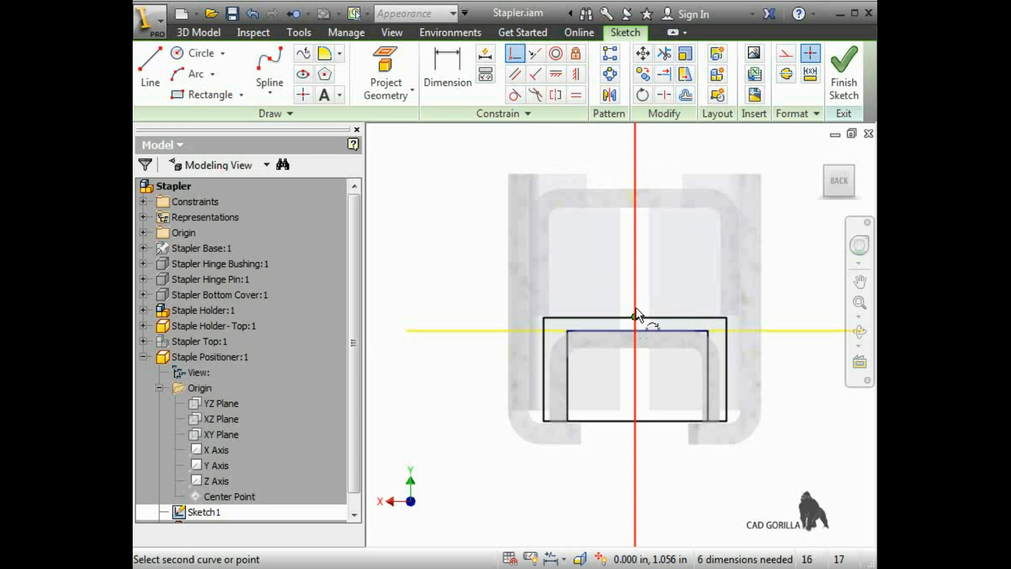
click(638, 316)
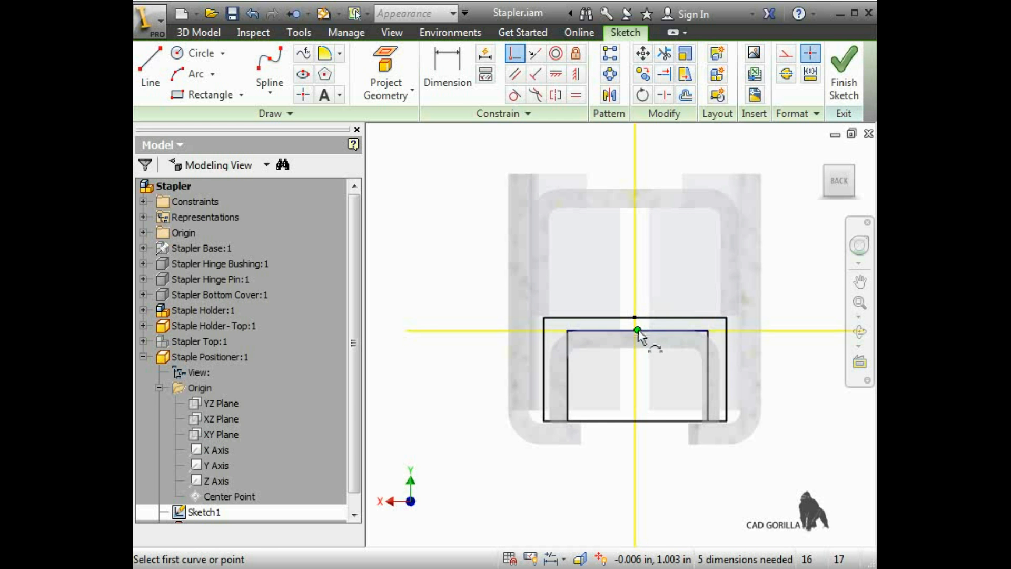
click(638, 330)
click(637, 340)
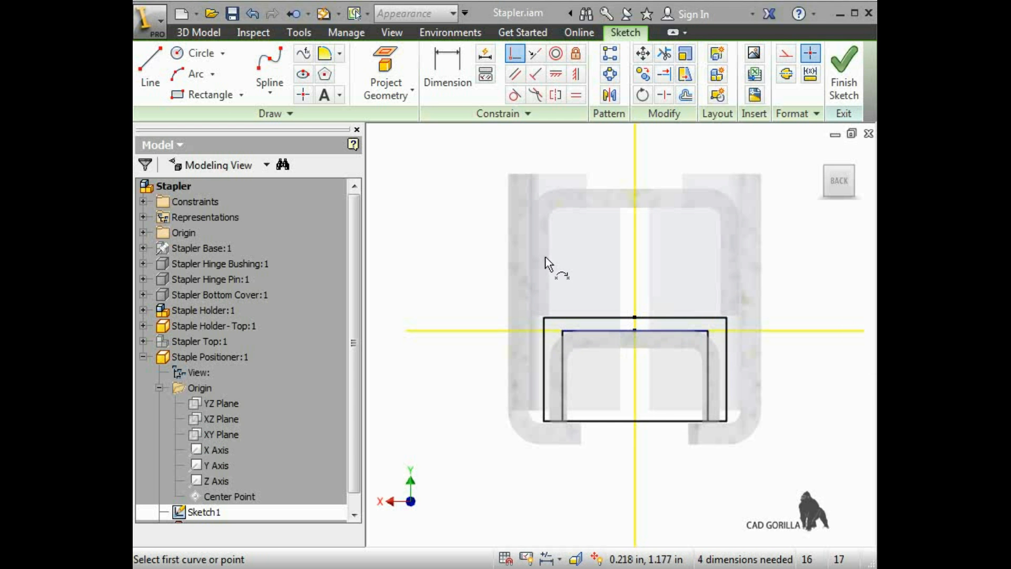
Dimension the gap between the two rectangles' top edges at 0.04 in
click(450, 79)
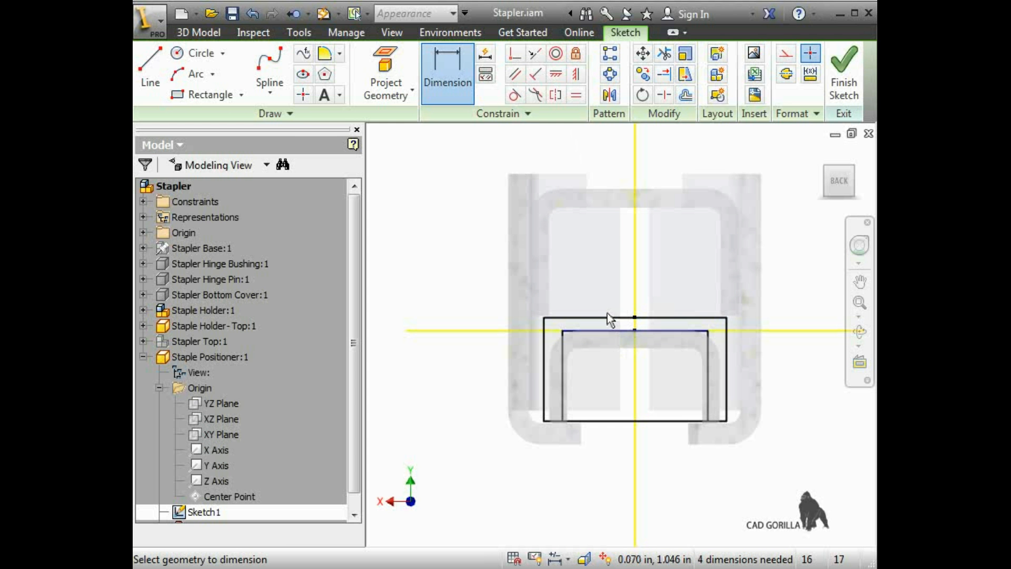
click(605, 316)
click(609, 332)
click(498, 303)
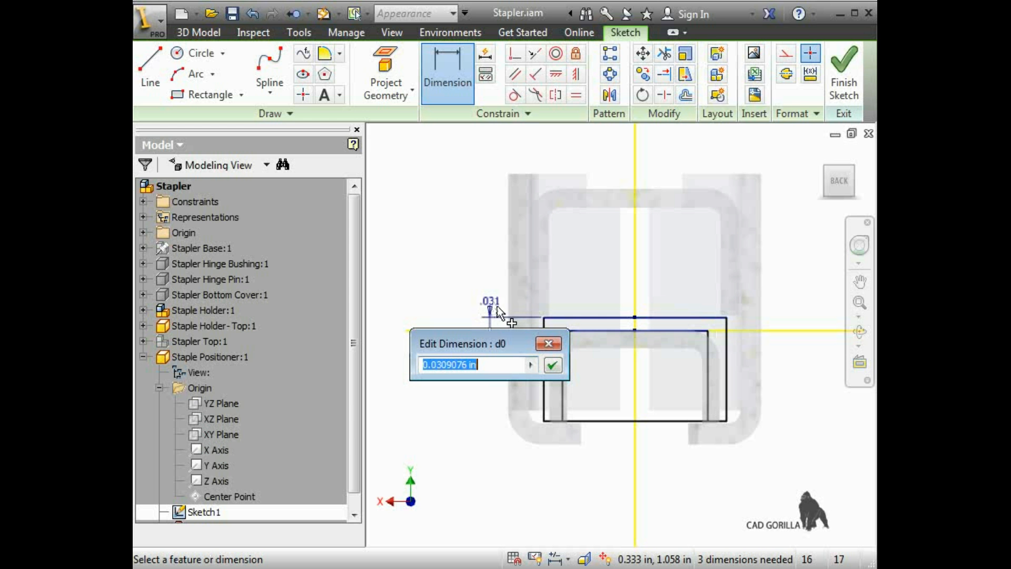
text(.04)
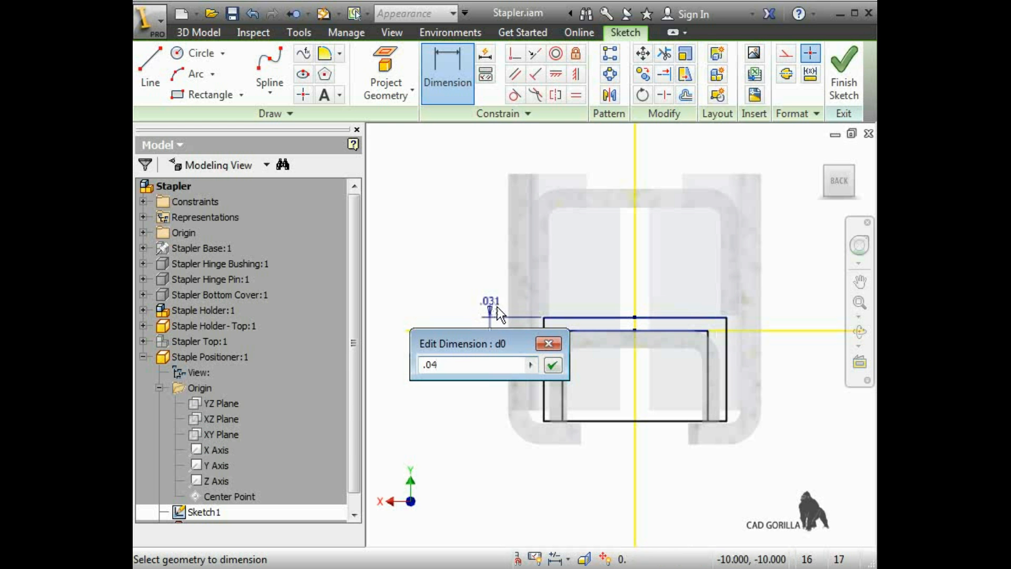
key(Return)
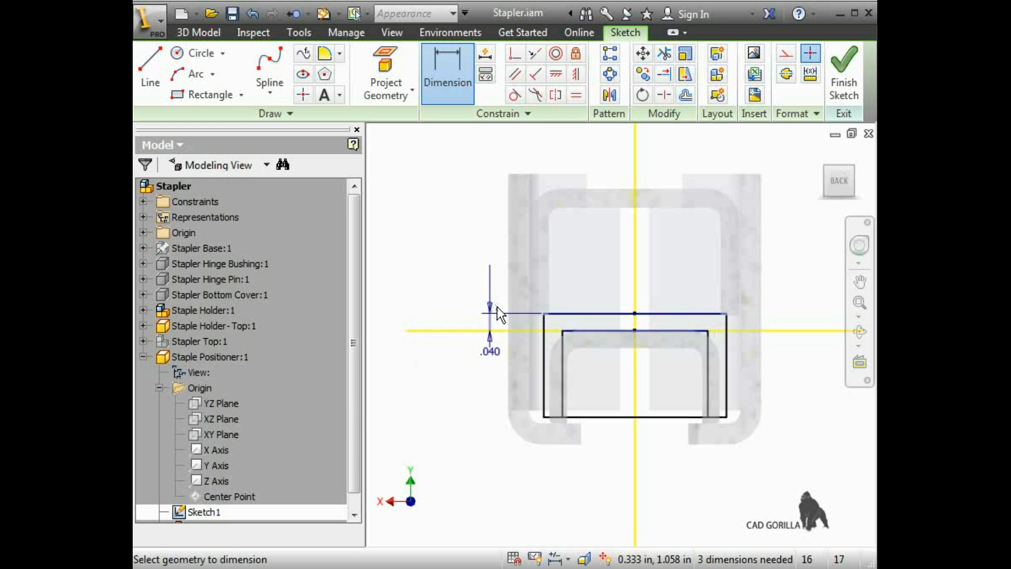
Dimension the gap between the rectangles' left edges and link it to the existing 0.040 in top gap dimension
click(544, 366)
click(563, 368)
click(494, 442)
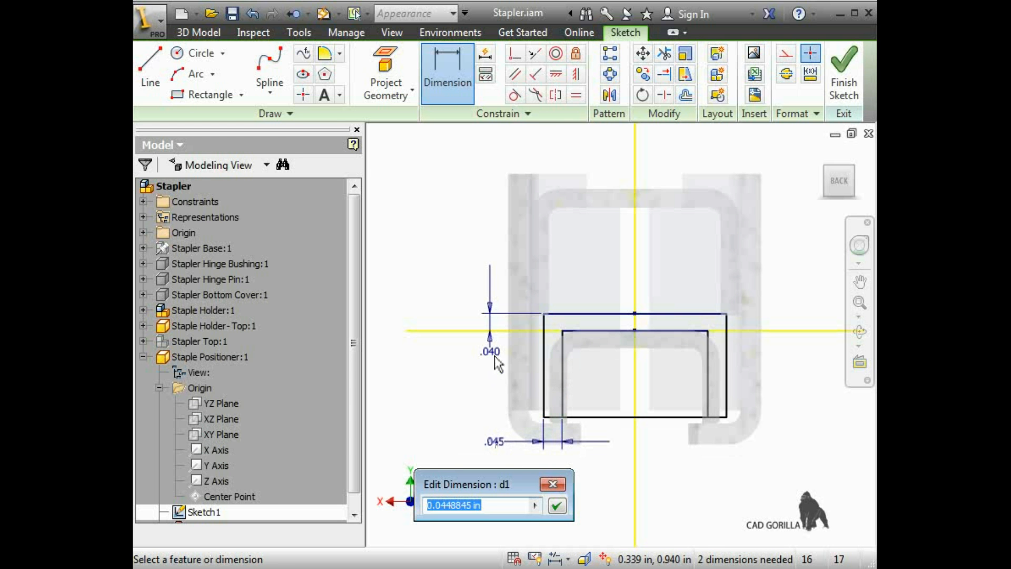
click(495, 358)
click(557, 506)
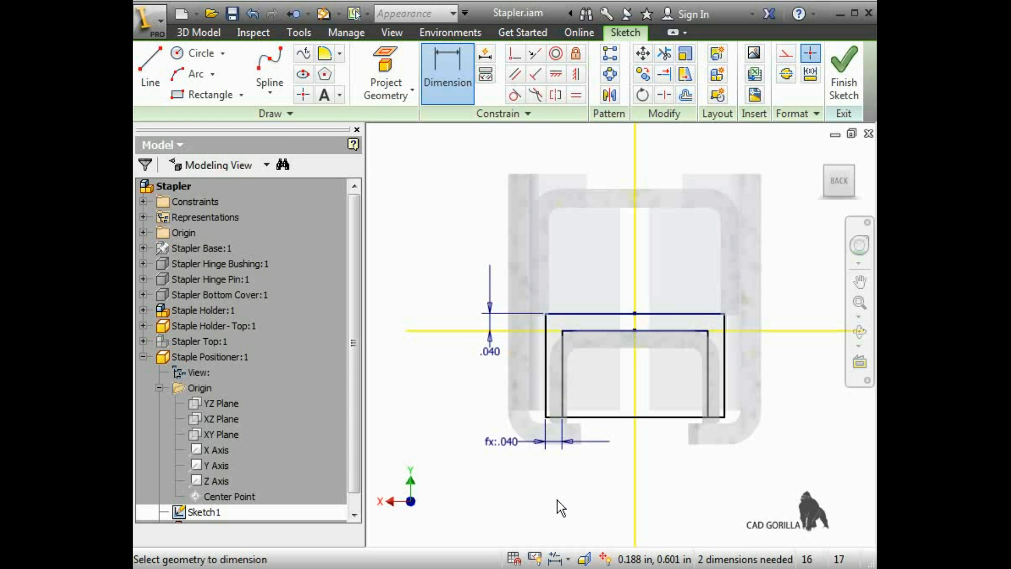
Dimension the outer rectangle's height at 0.22 in
click(546, 399)
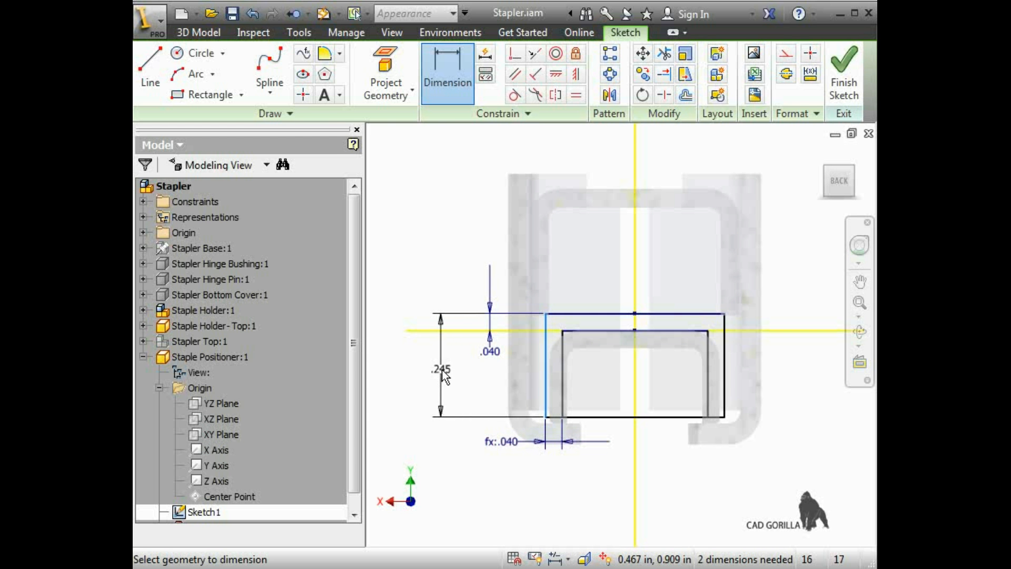
click(441, 369)
text(.22)
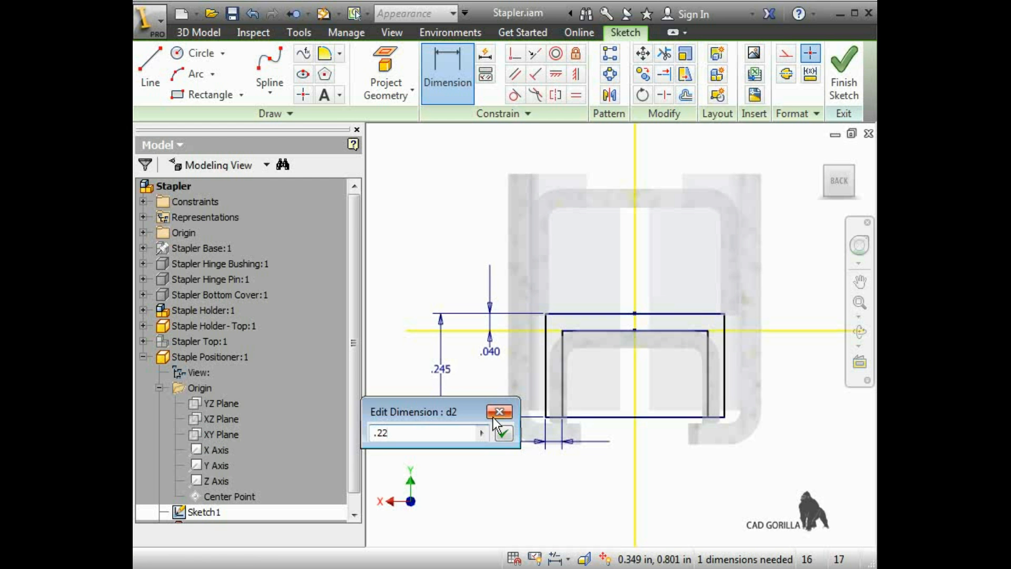
click(503, 434)
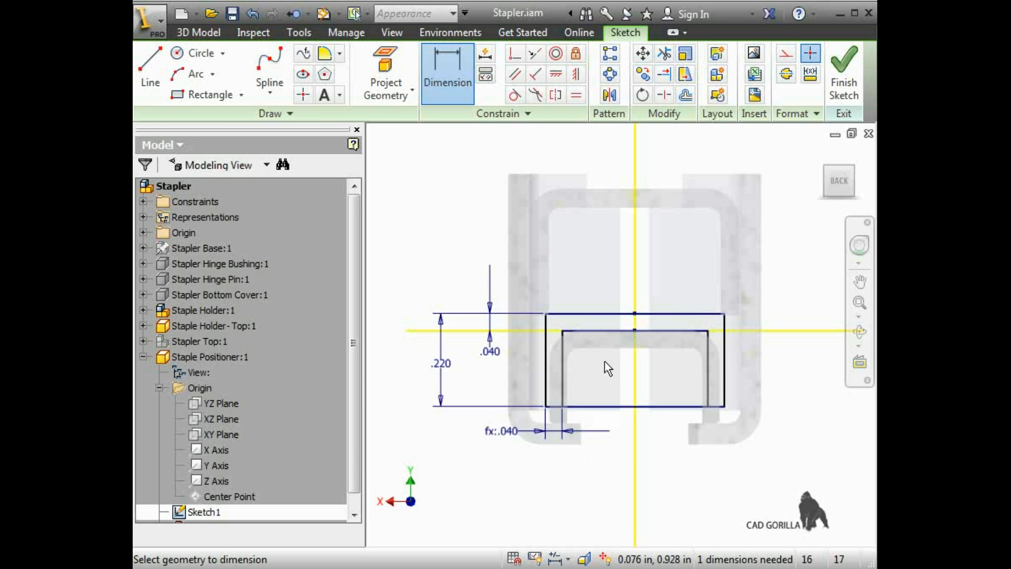
Dimension the inner rectangle's width at 0.42 in
click(563, 343)
click(708, 353)
click(645, 471)
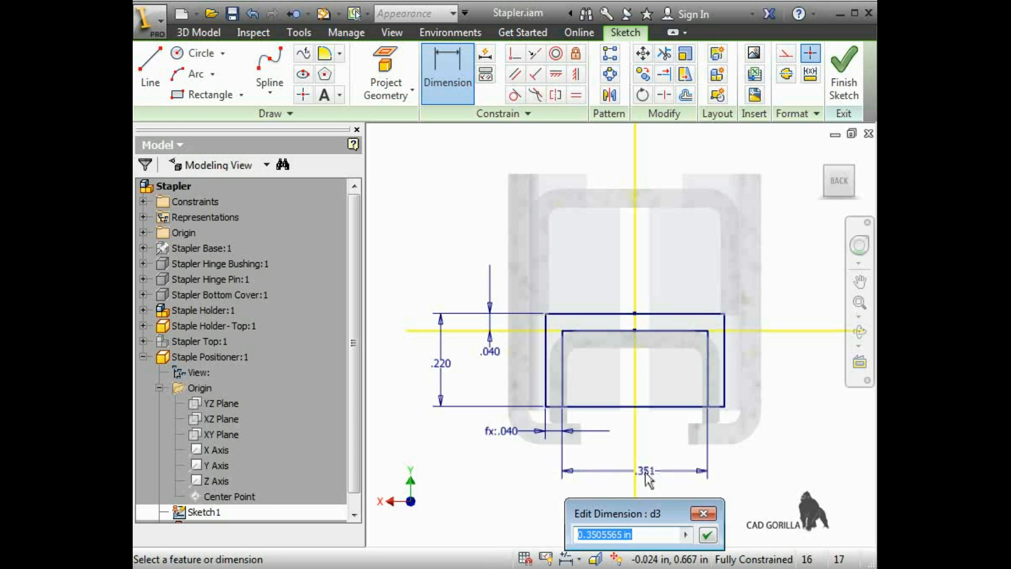
text(.42)
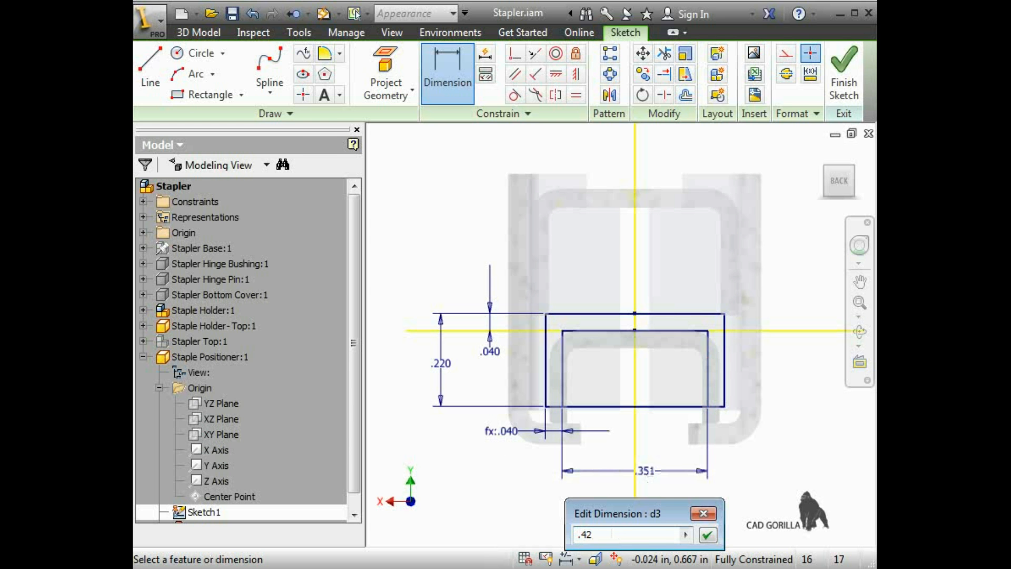
click(707, 534)
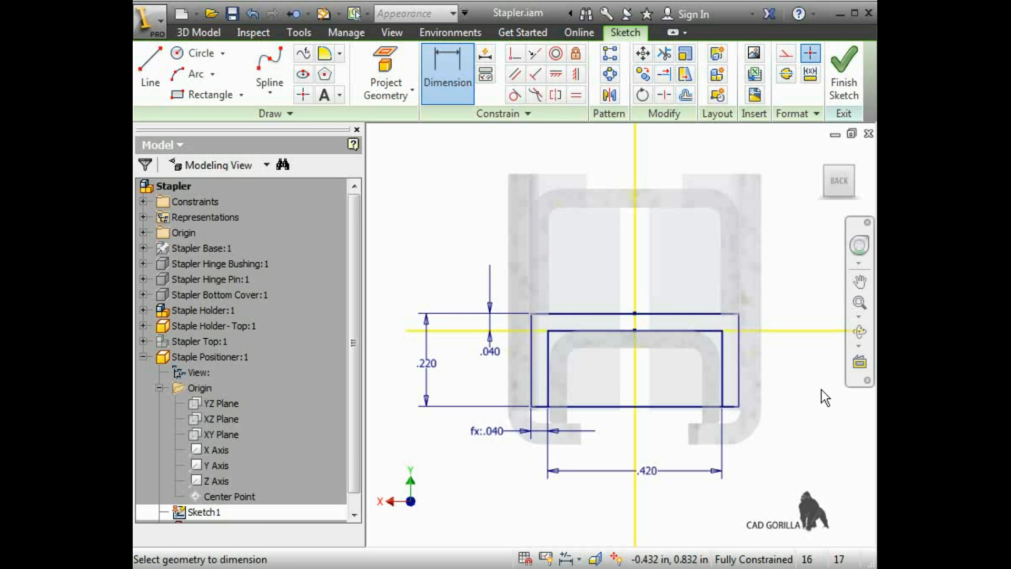
Change the gap dimension between the two rectangles' top edges to 0.03 in
click(863, 308)
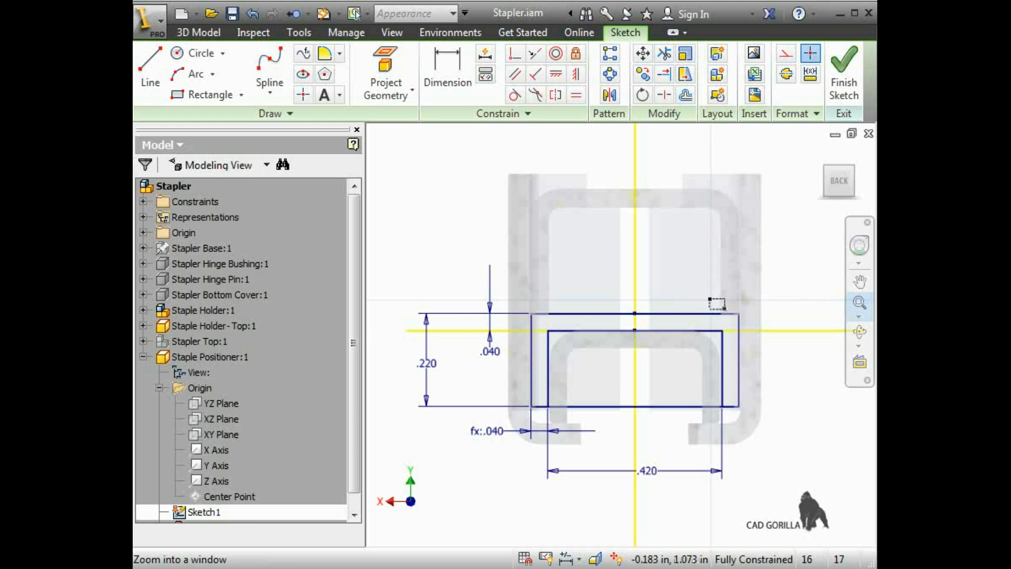
drag(761, 340, 756, 334)
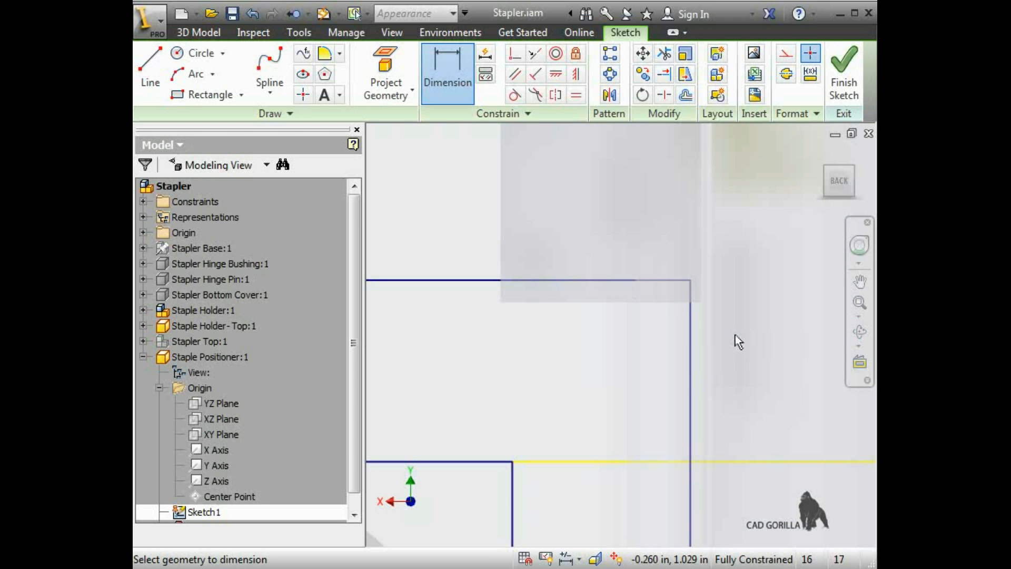
click(861, 317)
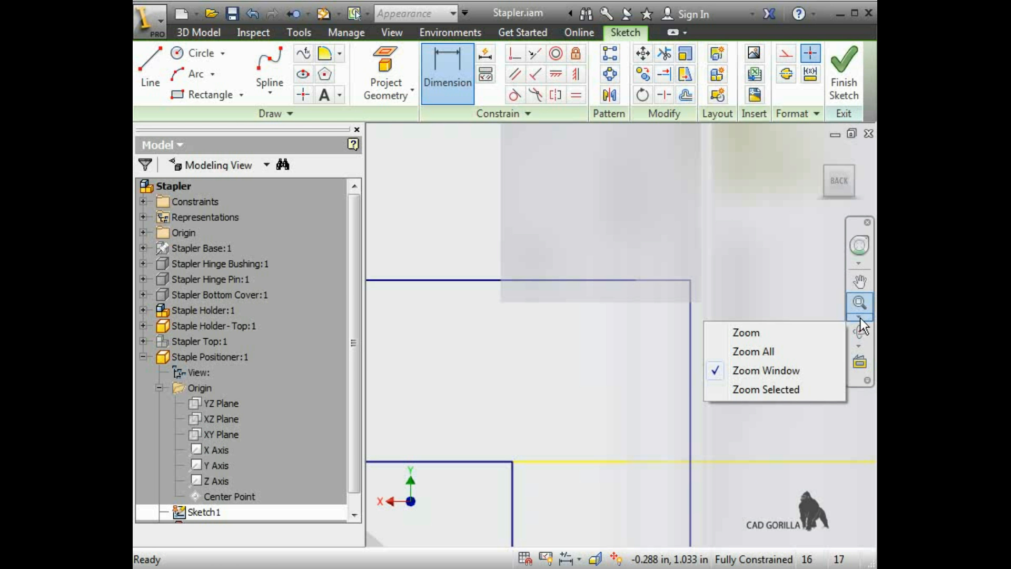
click(820, 347)
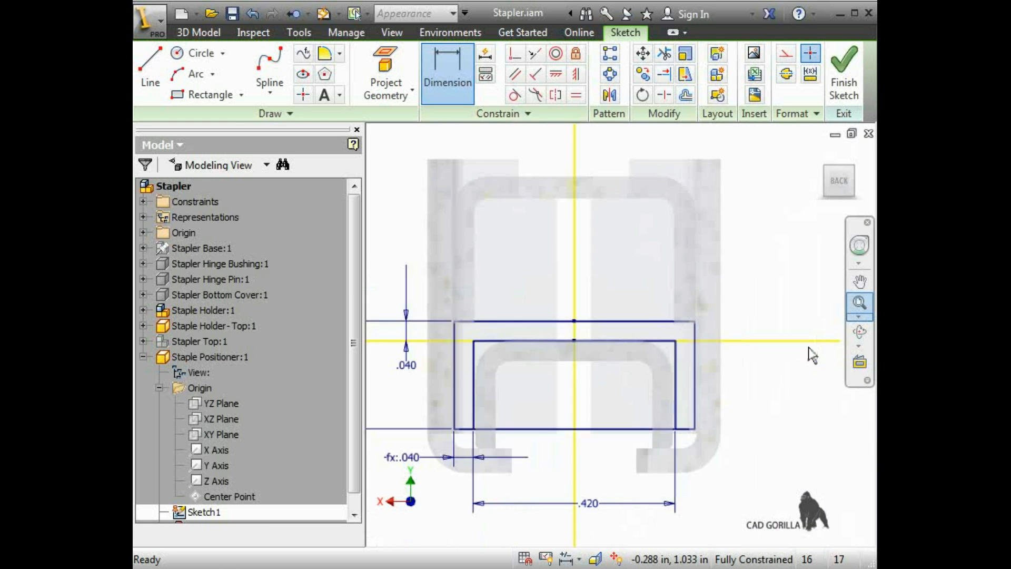
double_click(515, 348)
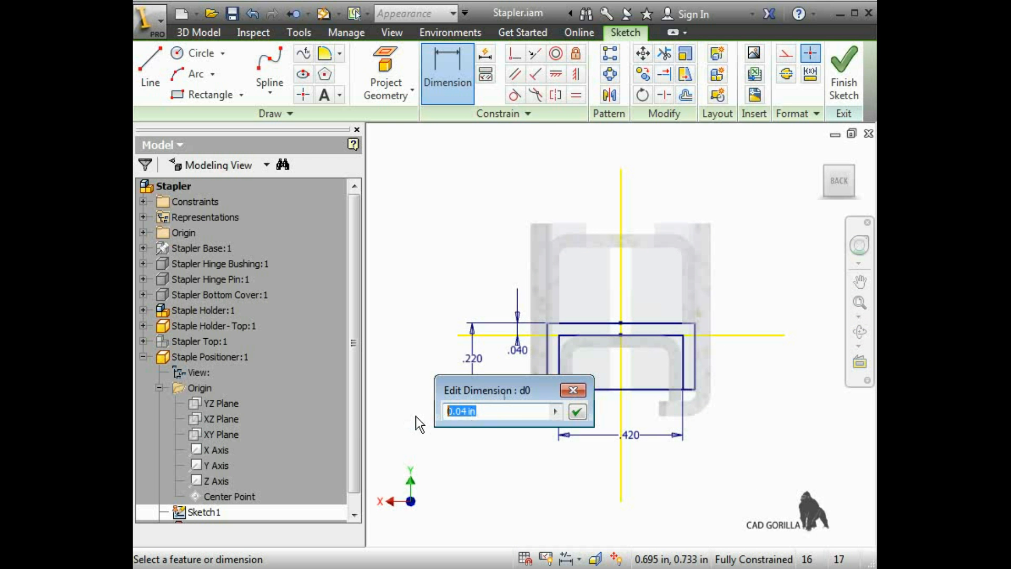
text(.03)
click(576, 412)
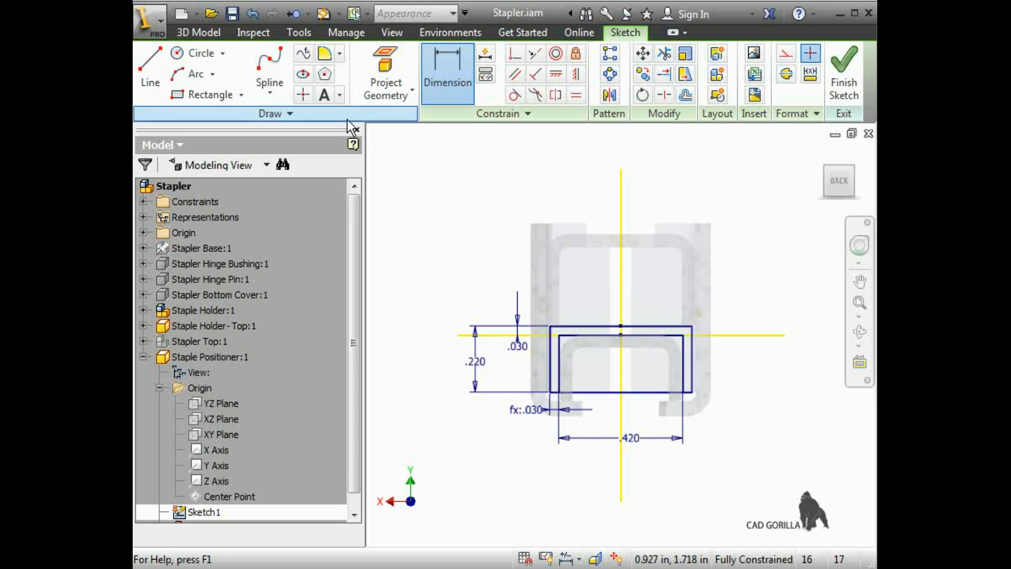
Start an extrusion with both halves of the U-shaped region between the two rectangles as its profile
click(212, 31)
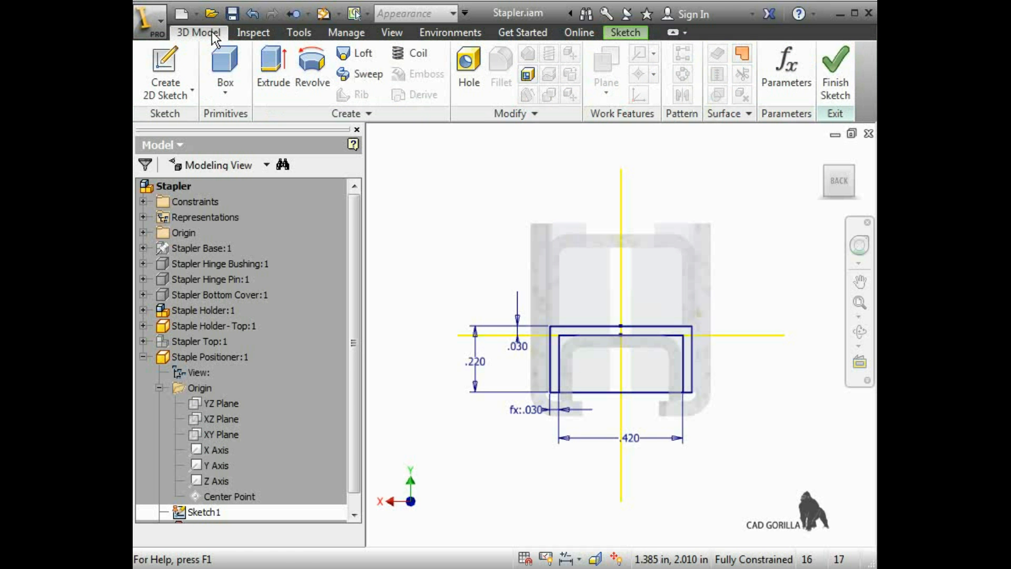
click(272, 68)
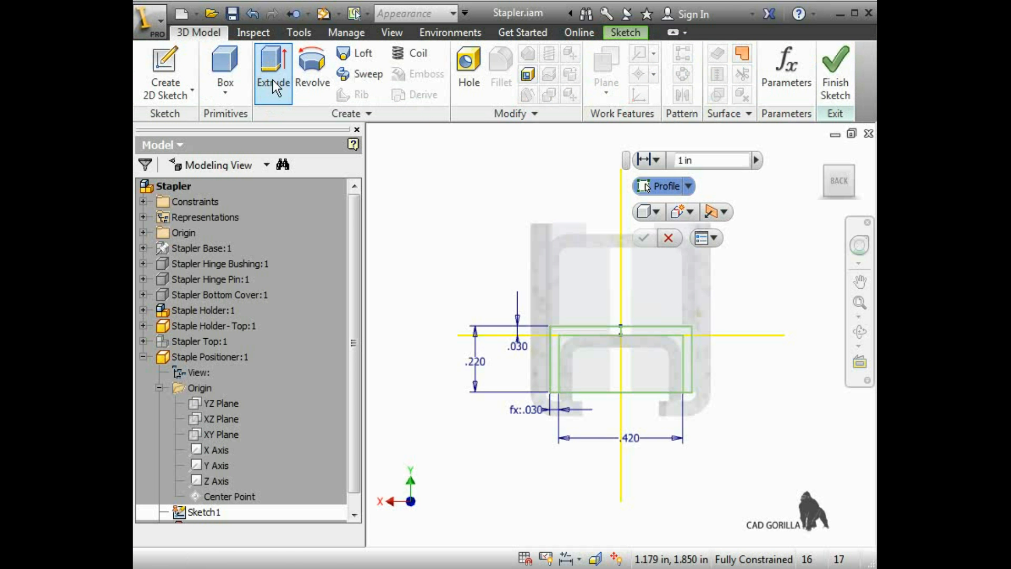
click(565, 333)
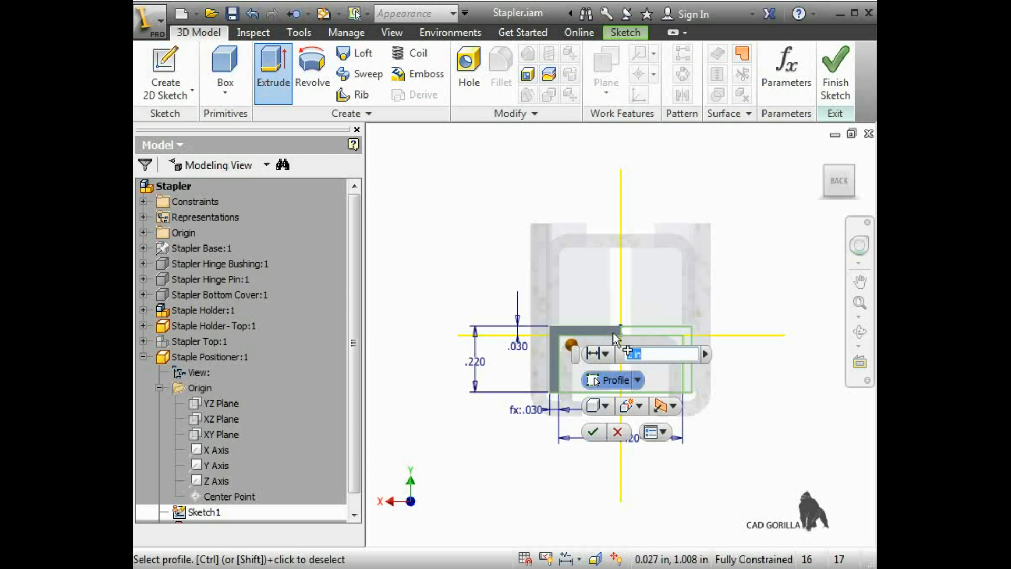
click(628, 332)
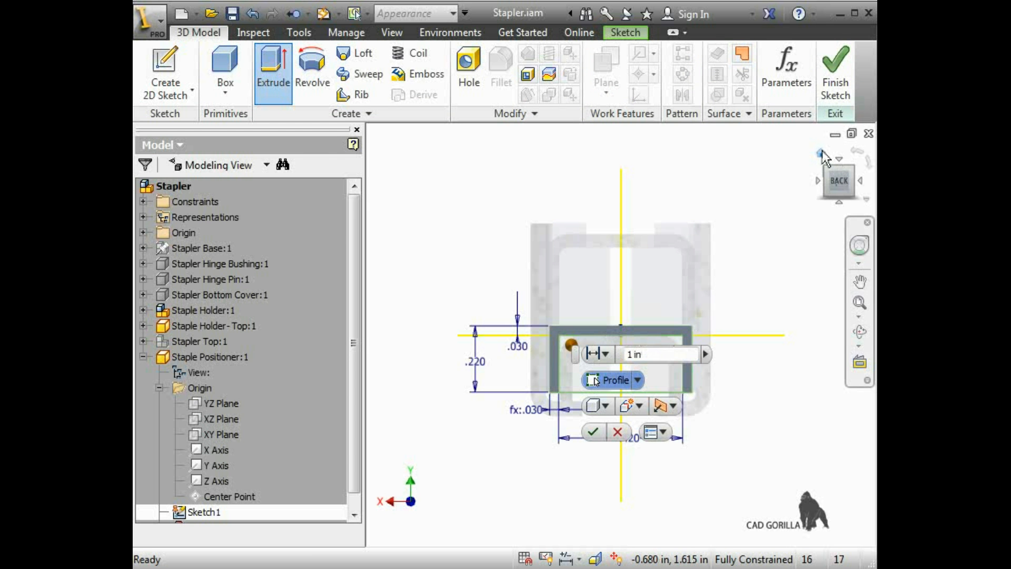
click(821, 154)
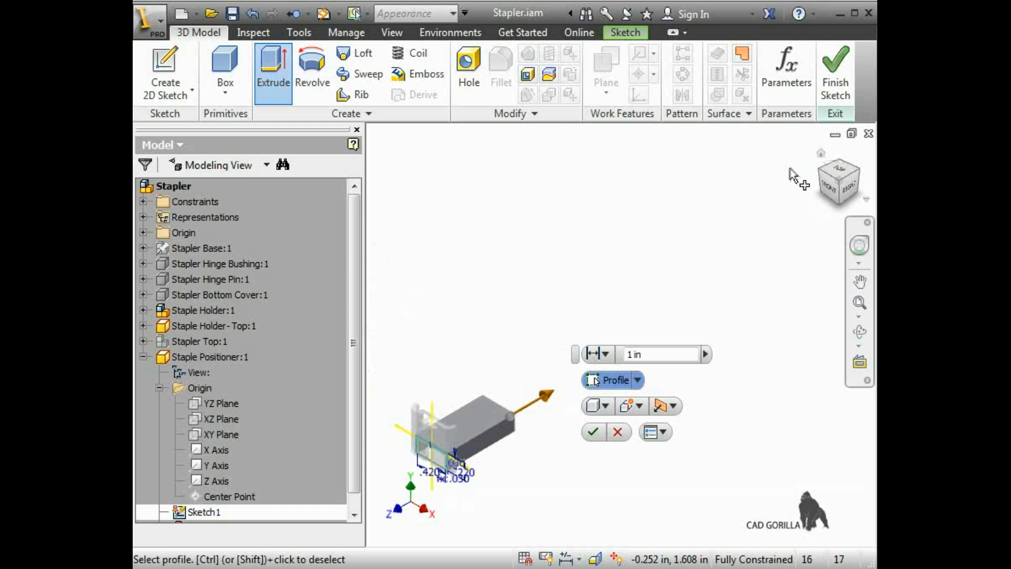